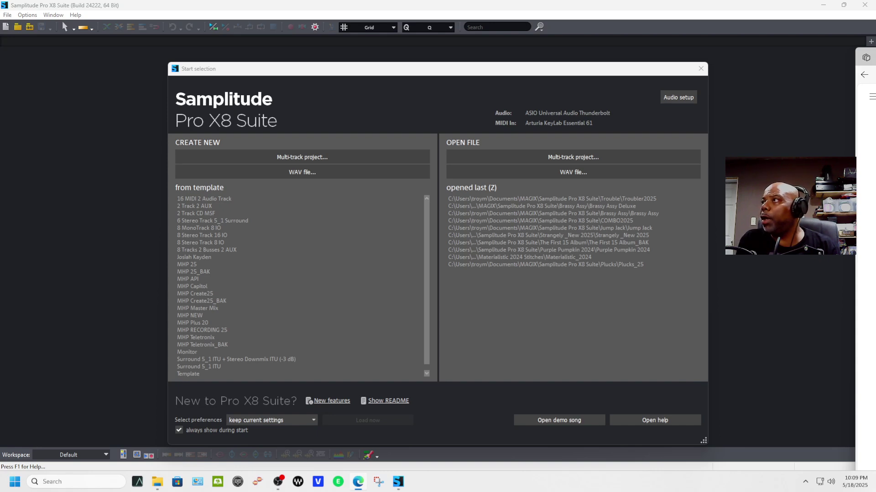
Switch to the browser, read the full viewer comment and its reply on the Samplitude video, and close the browser
{"action": "key", "text": "alt+Tab"}
{"action": "left_click_drag", "start_coordinate": [638, 43], "coordinate": [460, 63]}
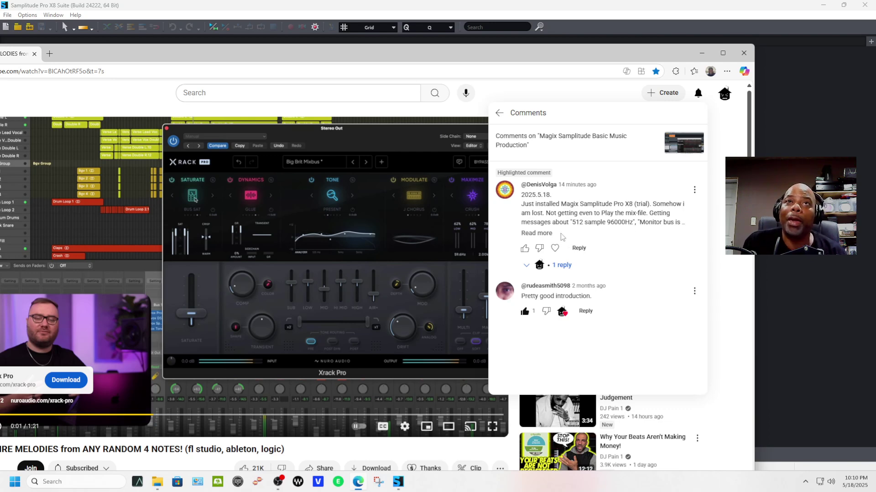
{"action": "left_click", "coordinate": [537, 233]}
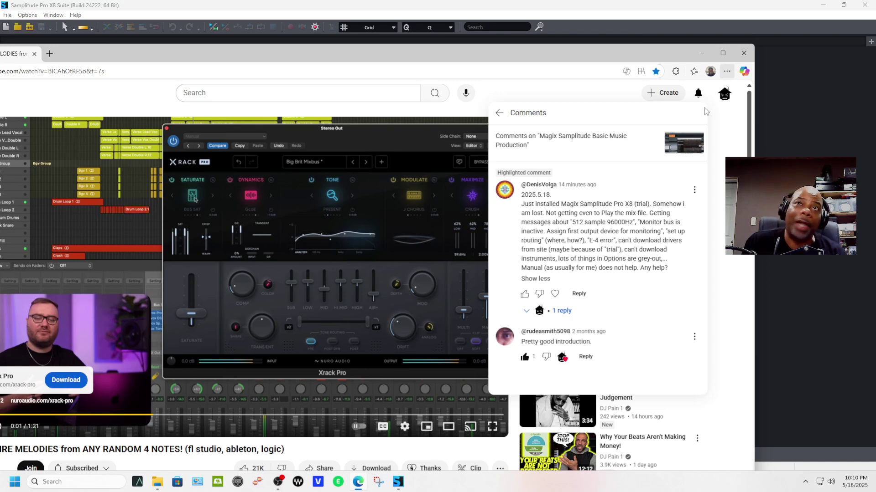
{"action": "left_click", "coordinate": [558, 312]}
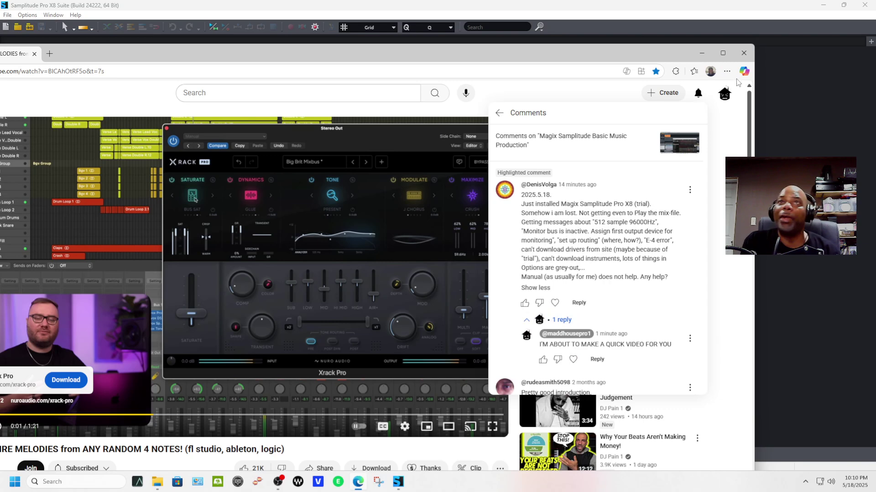
{"action": "left_click", "coordinate": [744, 53]}
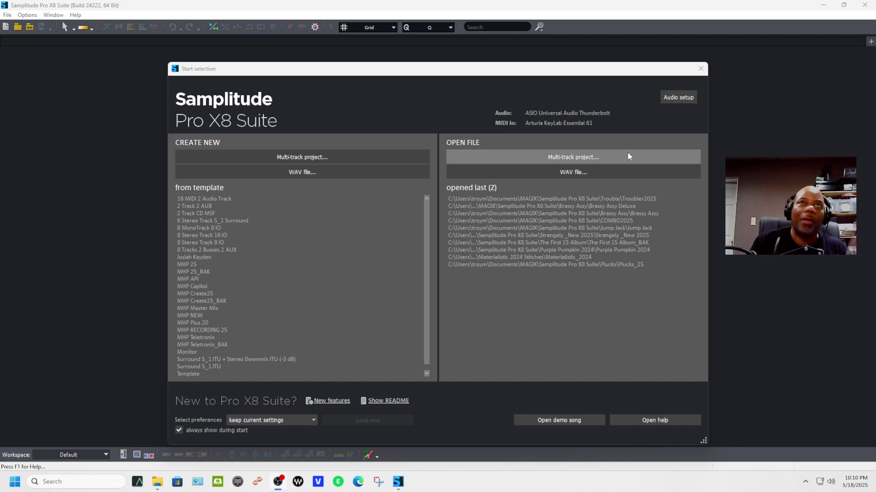
Open the audio setup and set the driver system to WDM
{"action": "left_click", "coordinate": [684, 99]}
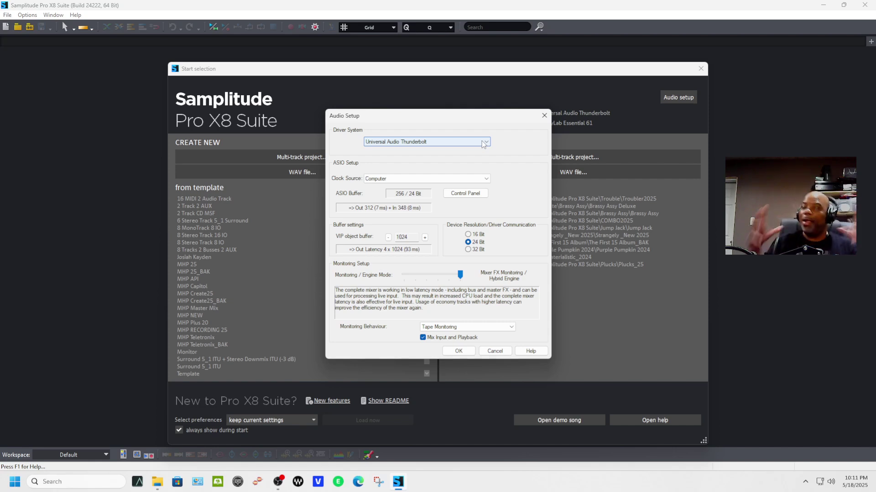
{"action": "left_click", "coordinate": [483, 142]}
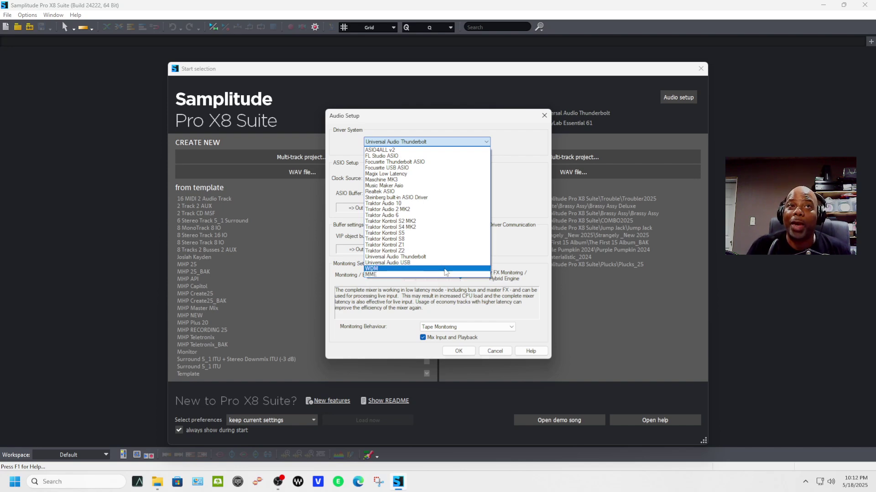
{"action": "left_click", "coordinate": [446, 270]}
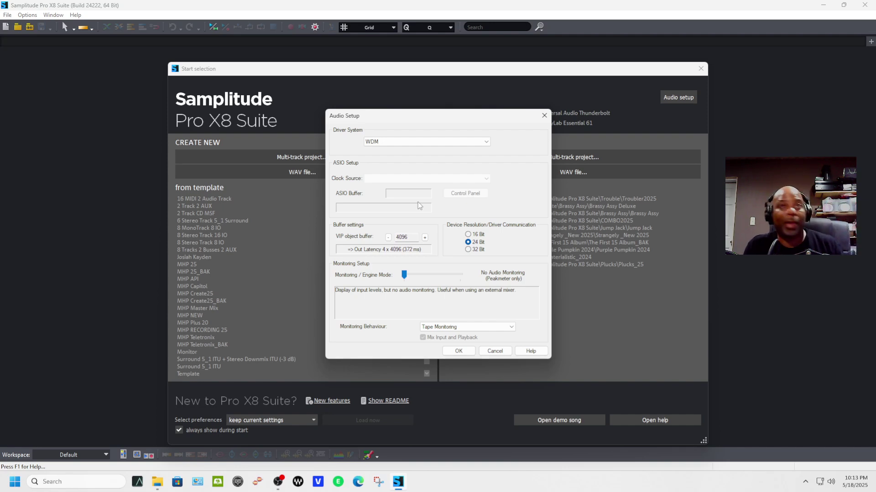
Set the driver system back to Universal Audio Thunderbolt, apply the audio setup and recheck it
{"action": "left_click", "coordinate": [486, 142]}
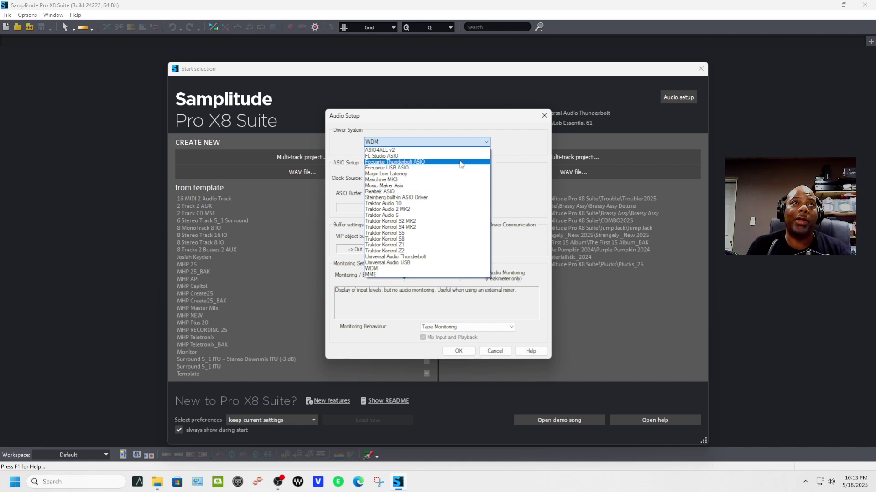
{"action": "left_click", "coordinate": [450, 258]}
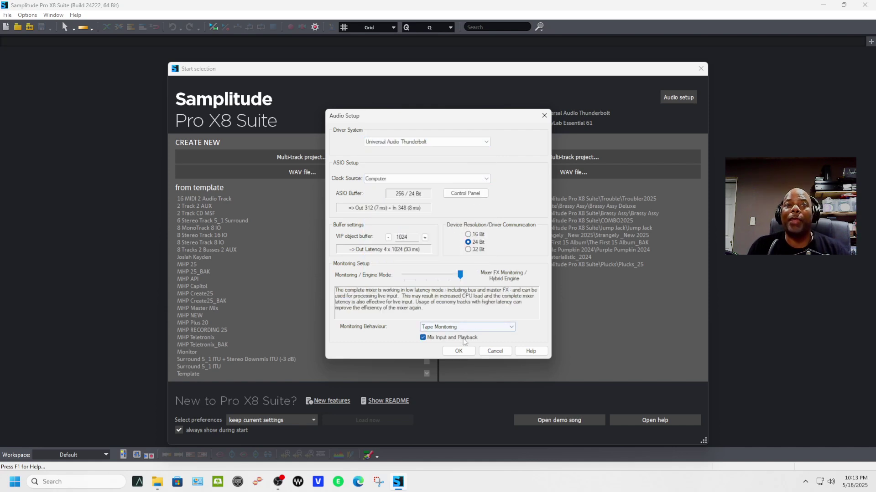
{"action": "left_click", "coordinate": [468, 351]}
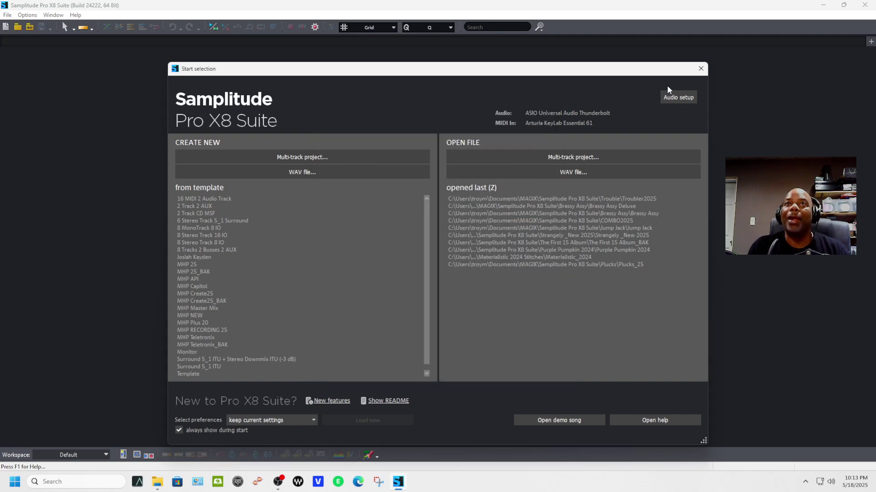
{"action": "left_click", "coordinate": [677, 98]}
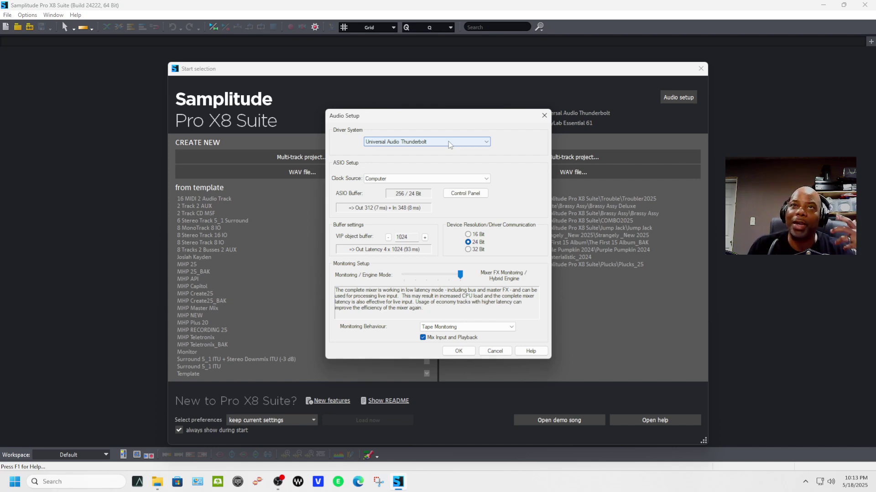
{"action": "left_click", "coordinate": [544, 115]}
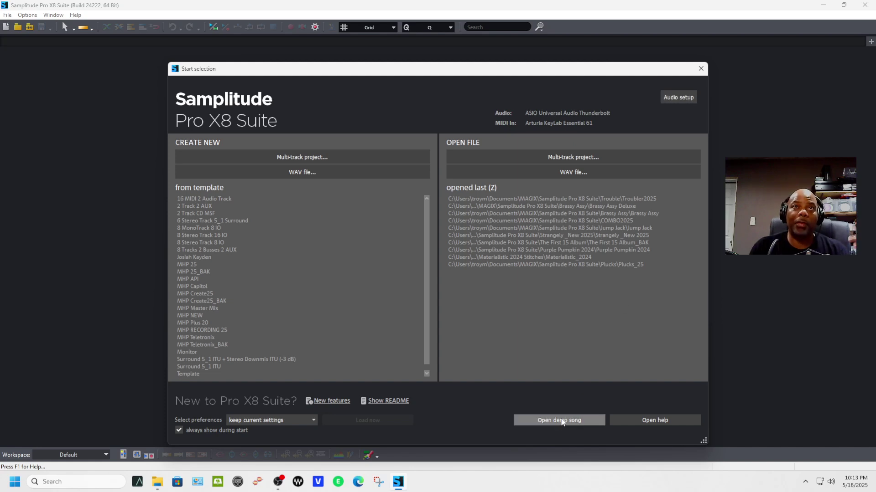
Start setting up a new multi-track project and review the available project templates and sample rates
{"action": "left_click", "coordinate": [374, 159]}
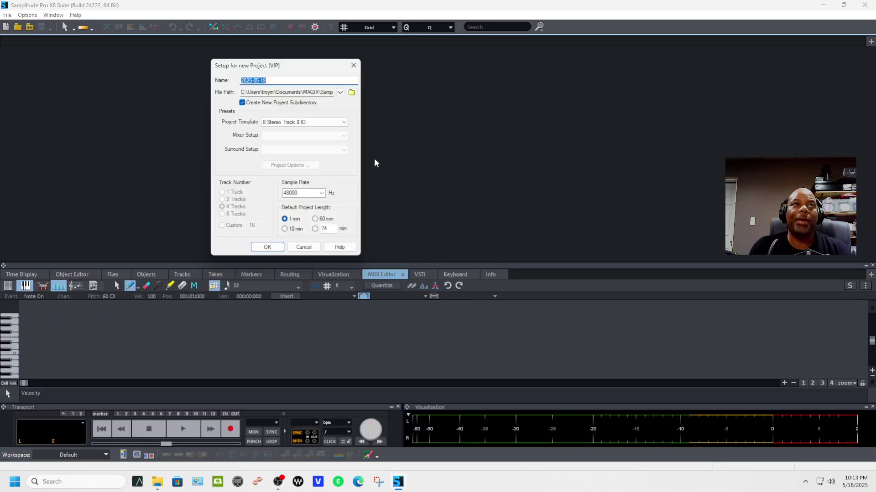
{"action": "left_click", "coordinate": [343, 123]}
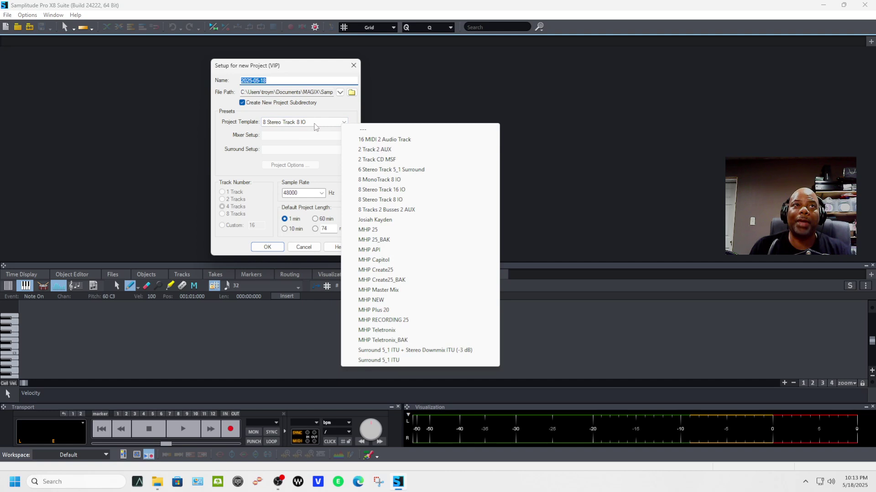
{"action": "left_click", "coordinate": [322, 194]}
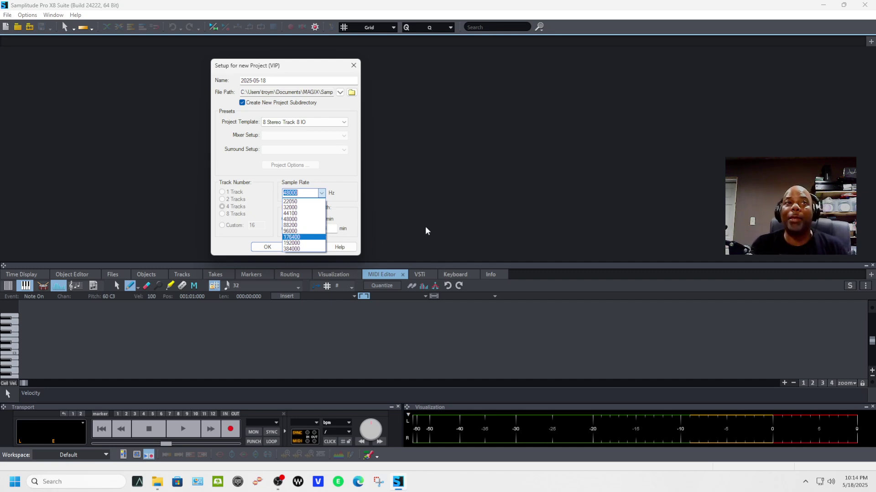
{"action": "left_click", "coordinate": [352, 171]}
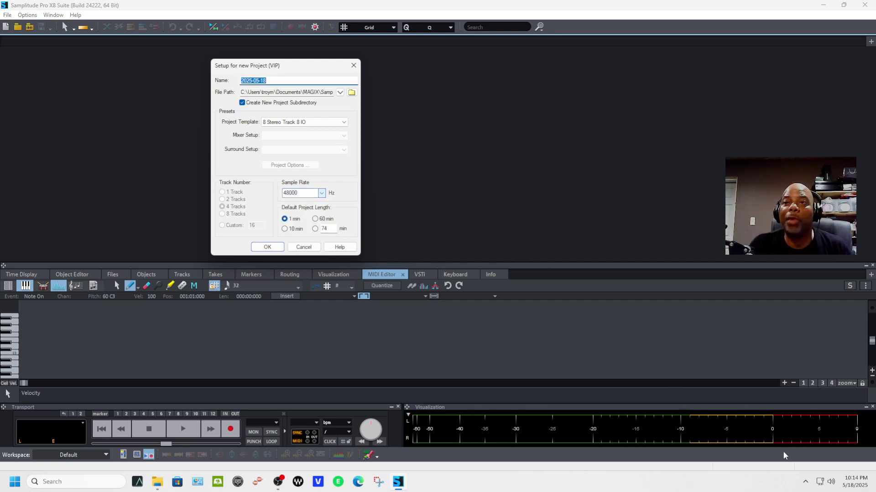
Switch to UAD Console and open its hardware settings, placing the settings window fully in view
{"action": "left_click", "coordinate": [805, 483]}
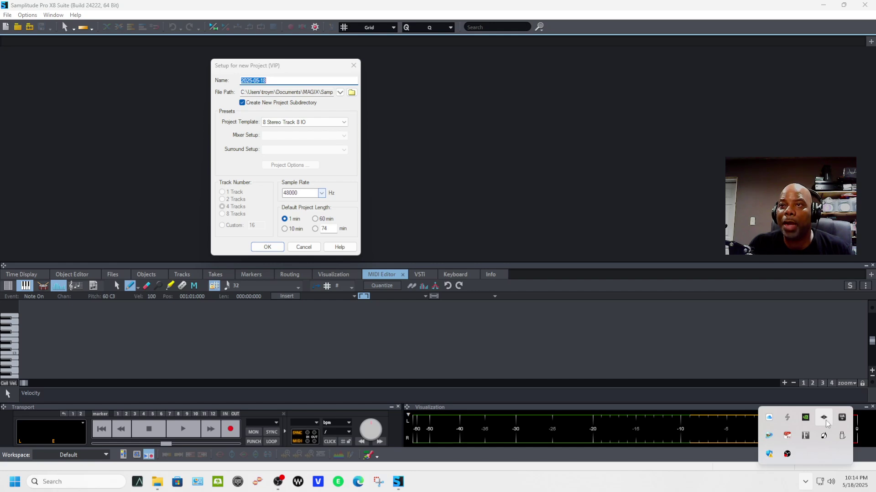
{"action": "left_click", "coordinate": [825, 422]}
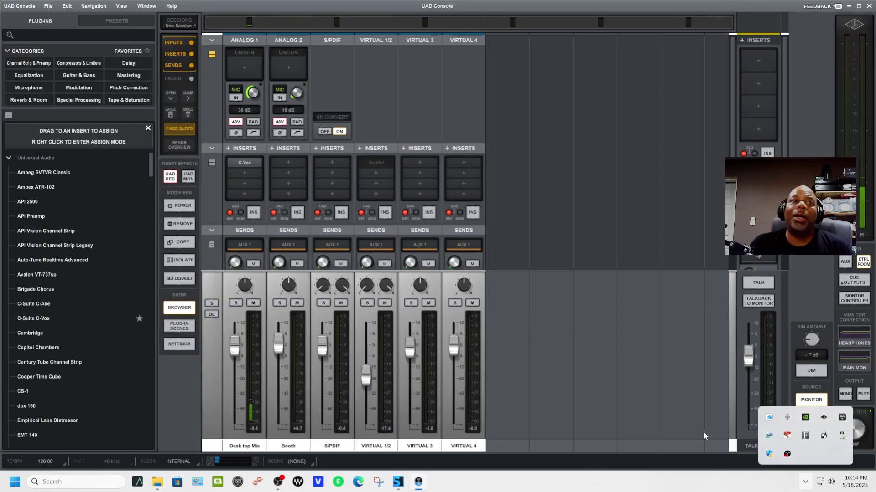
{"action": "left_click", "coordinate": [703, 436]}
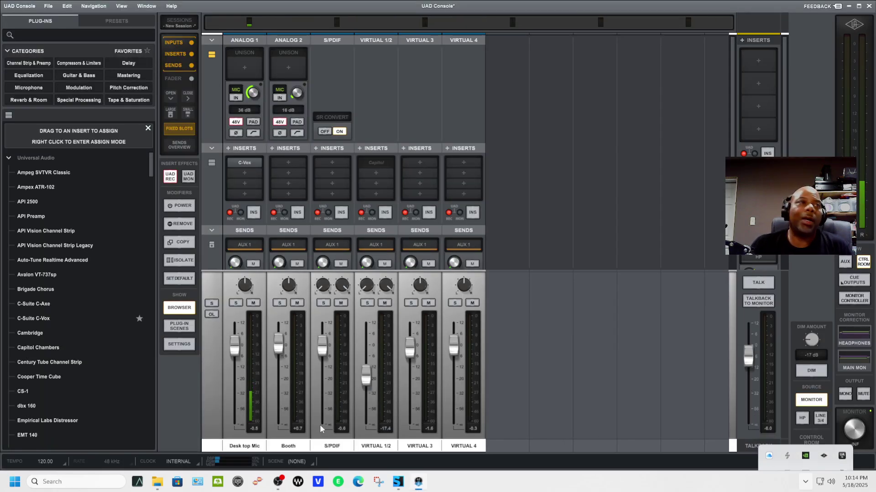
{"action": "left_click", "coordinate": [178, 348]}
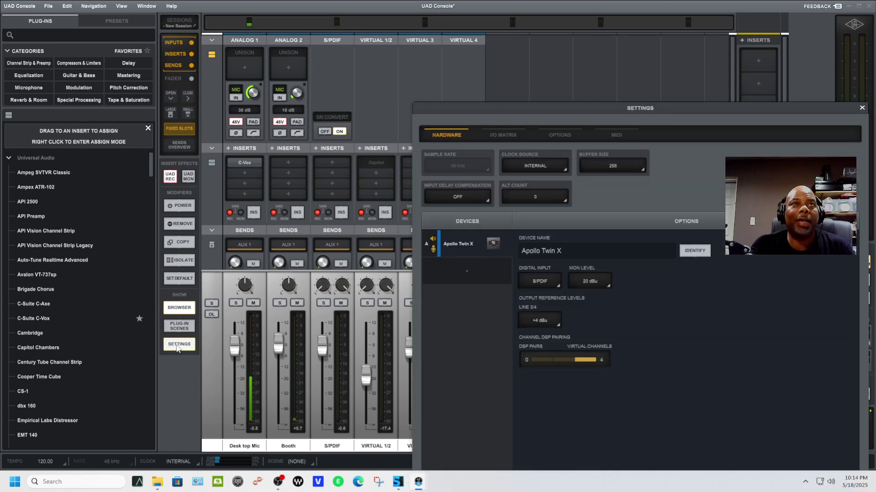
{"action": "left_click_drag", "start_coordinate": [662, 111], "coordinate": [460, 49]}
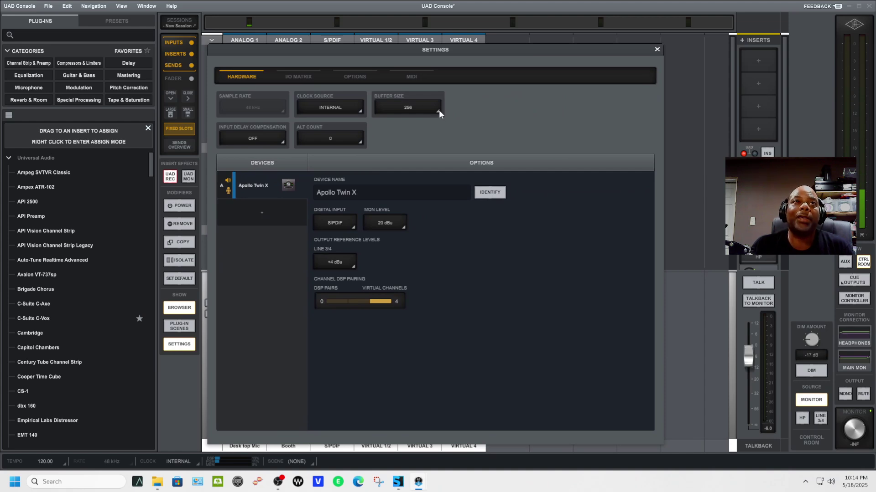
Look through the audio interface's I/O matrix, general options and MIDI settings
{"action": "left_click", "coordinate": [297, 77]}
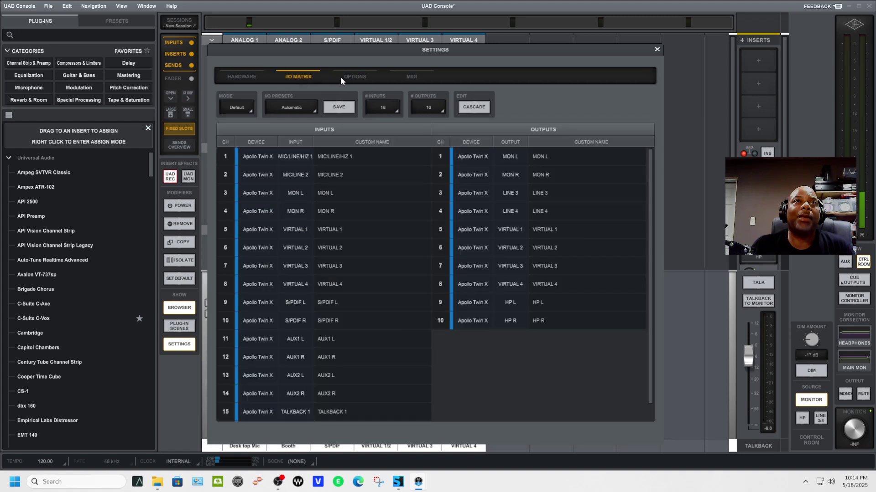
{"action": "left_click", "coordinate": [355, 77]}
{"action": "left_click", "coordinate": [395, 78]}
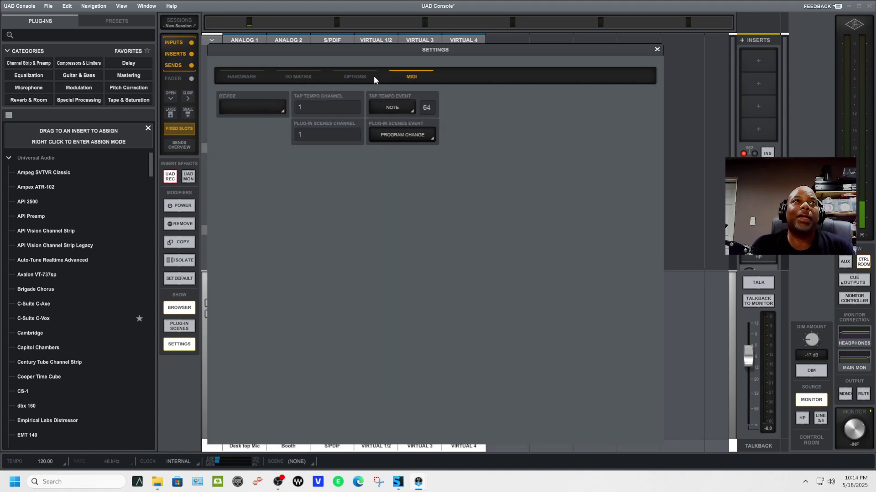
Return to the hardware settings and choose a buffer size of 256
{"action": "left_click", "coordinate": [261, 77]}
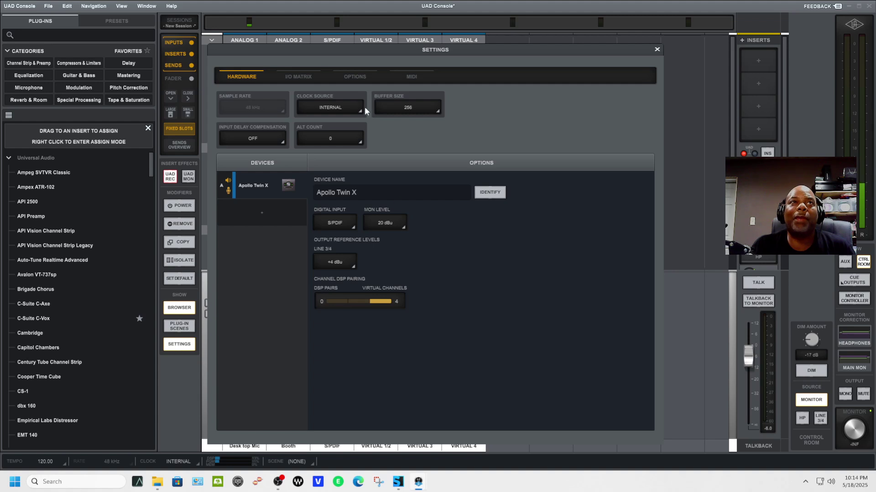
{"action": "left_click", "coordinate": [439, 109]}
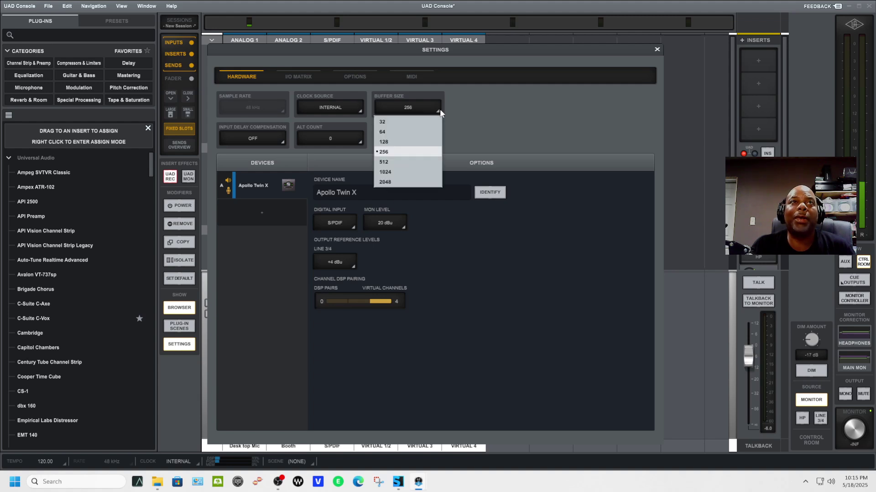
{"action": "left_click", "coordinate": [419, 152]}
Recheck the I/O matrix, options and MIDI settings and close the settings window
{"action": "left_click", "coordinate": [302, 77]}
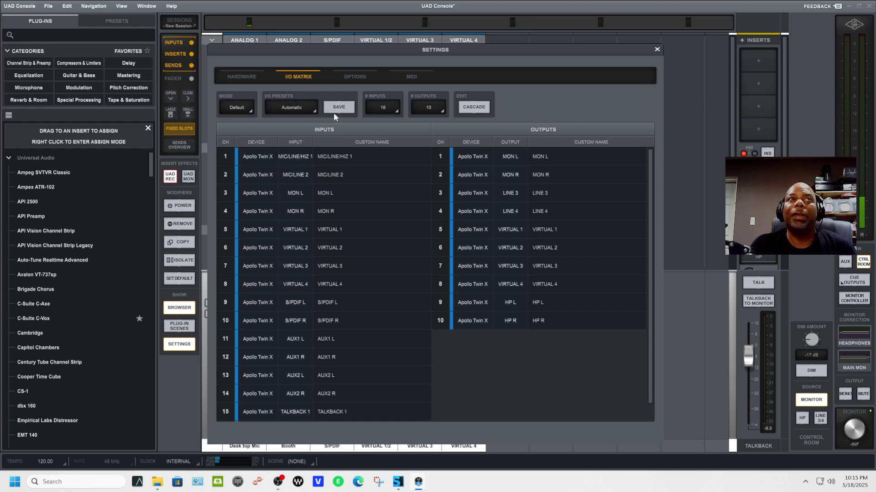
{"action": "left_click", "coordinate": [372, 76]}
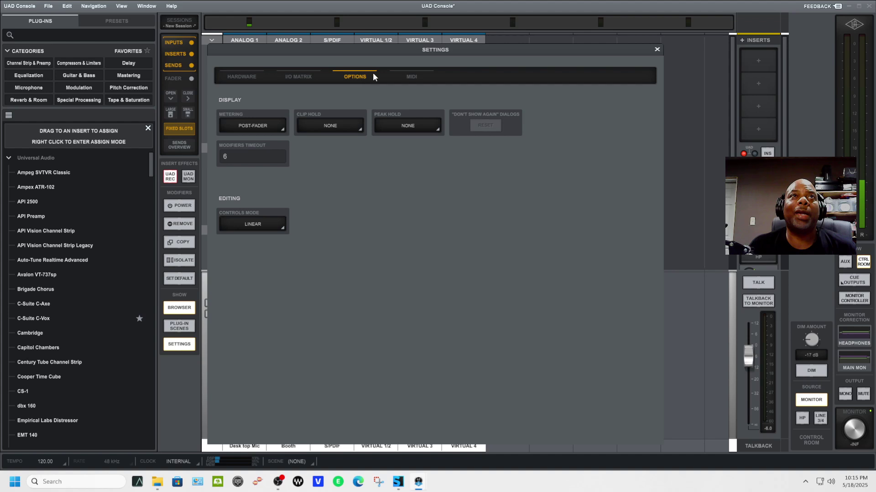
{"action": "left_click", "coordinate": [410, 76]}
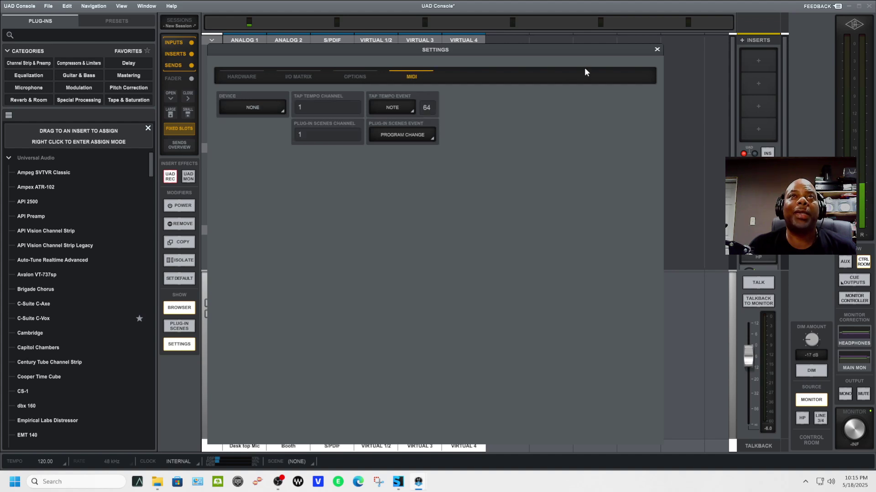
{"action": "left_click", "coordinate": [657, 50]}
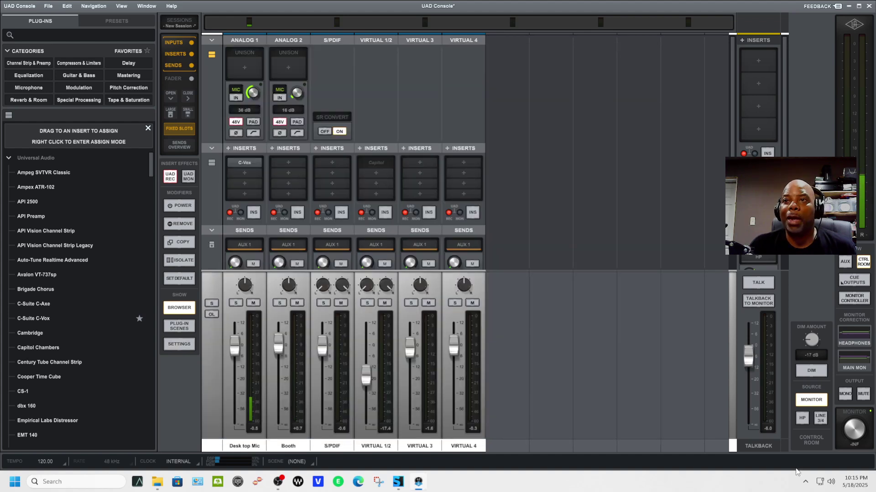
Open the Windows sound settings in a maximized window to check the output and input devices
{"action": "right_click", "coordinate": [831, 484]}
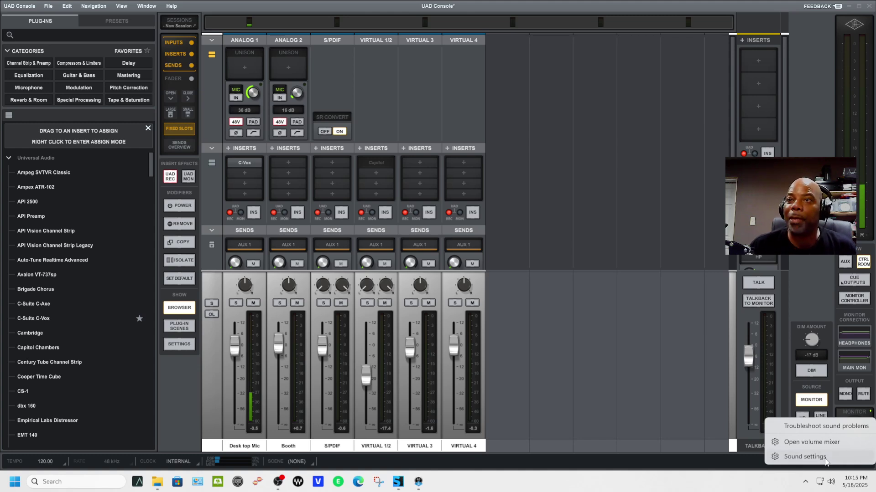
{"action": "left_click", "coordinate": [805, 457]}
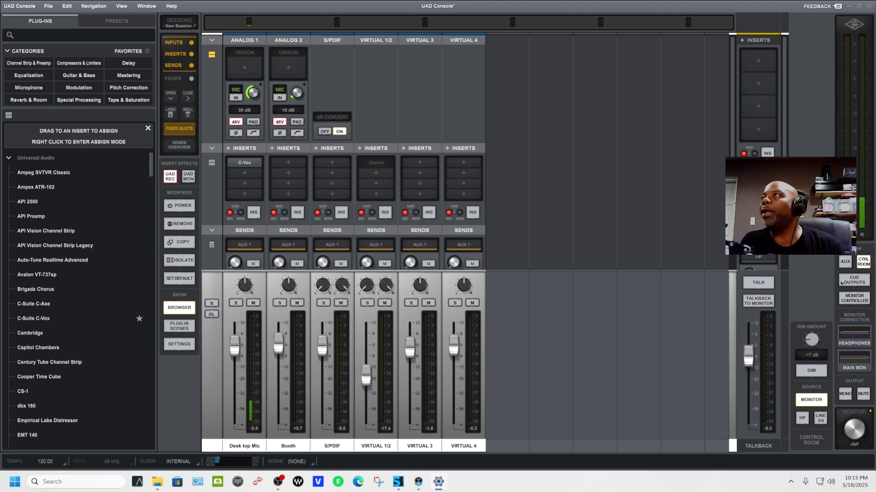
{"action": "double_click", "coordinate": [545, 95]}
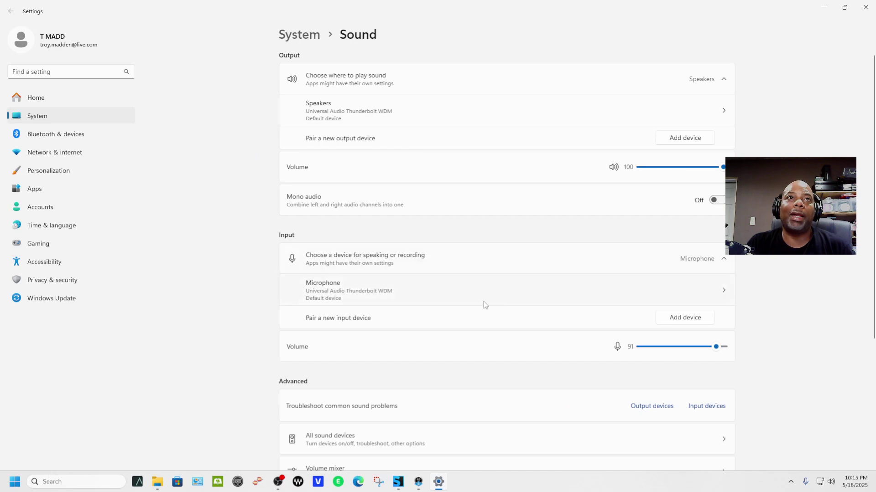
Open the additional Windows sound settings and review the playback and recording devices
{"action": "scroll", "coordinate": [395, 356], "scroll_direction": "down", "scroll_amount": 3}
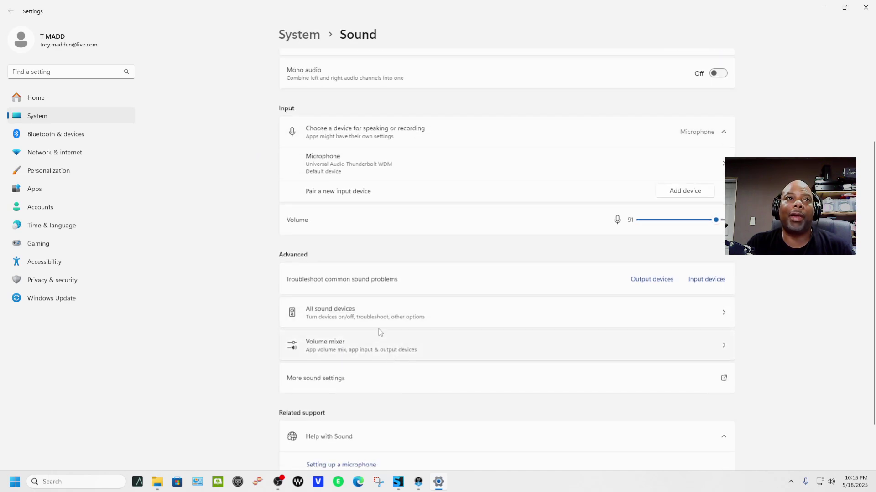
{"action": "left_click", "coordinate": [329, 382]}
{"action": "left_click_drag", "start_coordinate": [133, 52], "coordinate": [105, 42]}
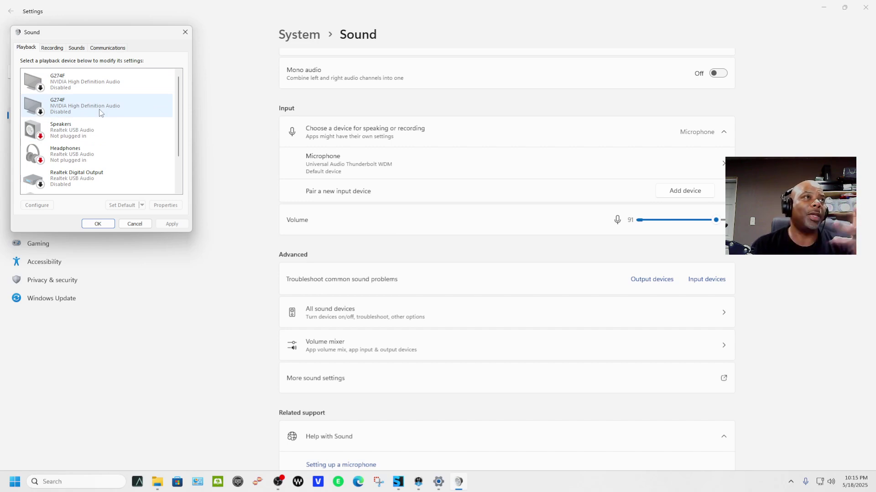
{"action": "left_click", "coordinate": [60, 48]}
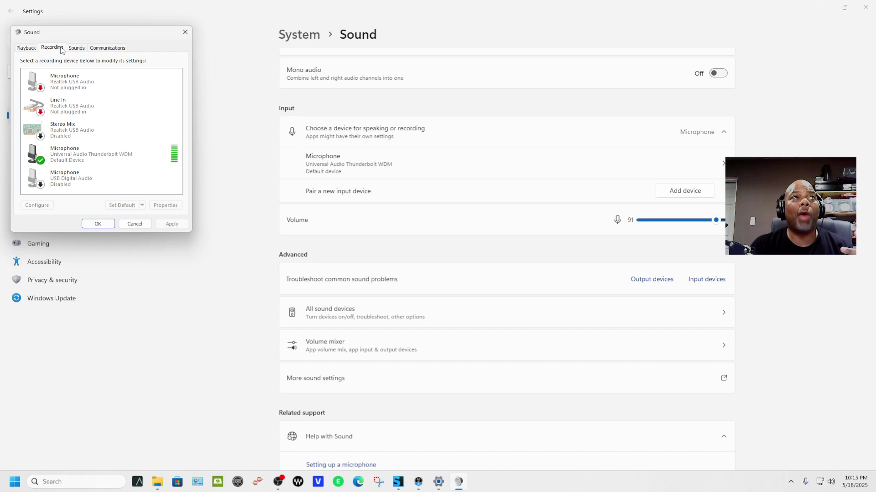
Open the properties of the Universal Audio Thunderbolt WDM microphone and review its listen, levels and advanced settings
{"action": "right_click", "coordinate": [110, 157]}
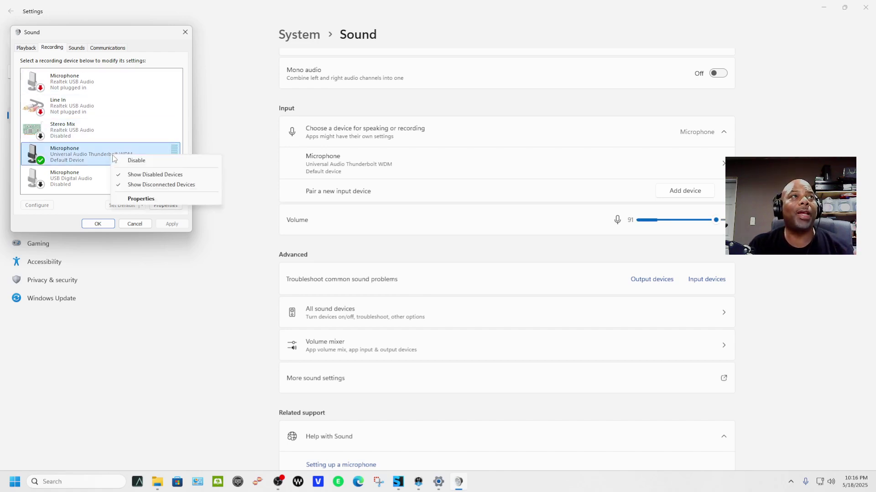
{"action": "left_click", "coordinate": [141, 198]}
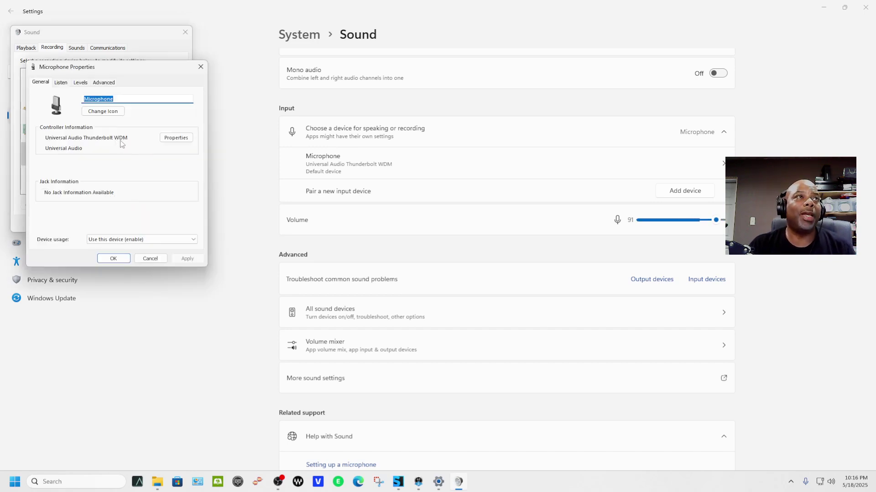
{"action": "left_click", "coordinate": [59, 82]}
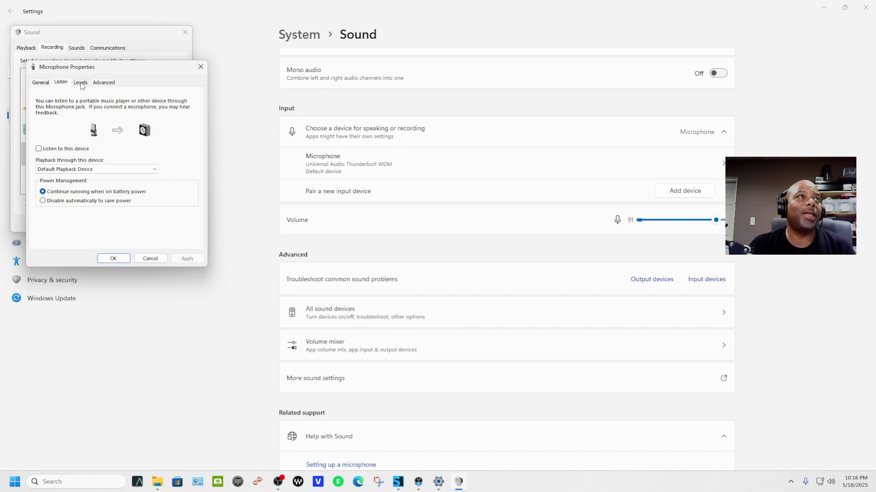
{"action": "left_click", "coordinate": [80, 84]}
{"action": "left_click", "coordinate": [99, 84]}
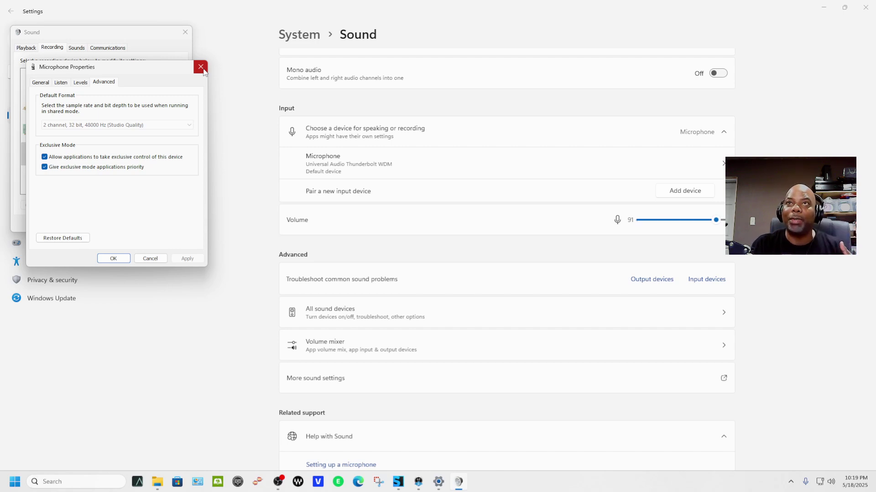
Close the Windows Settings window, the microphone properties, the Sound dialog and the UAD Console
{"action": "left_click", "coordinate": [865, 8]}
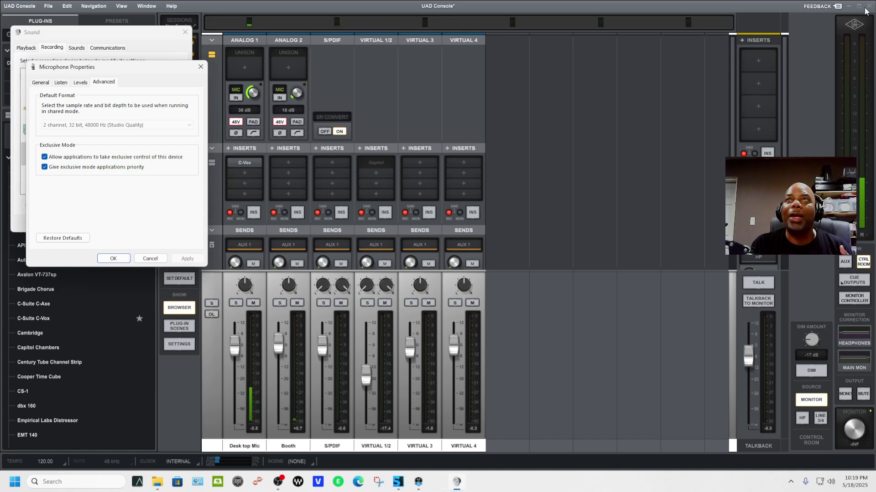
{"action": "left_click", "coordinate": [200, 66]}
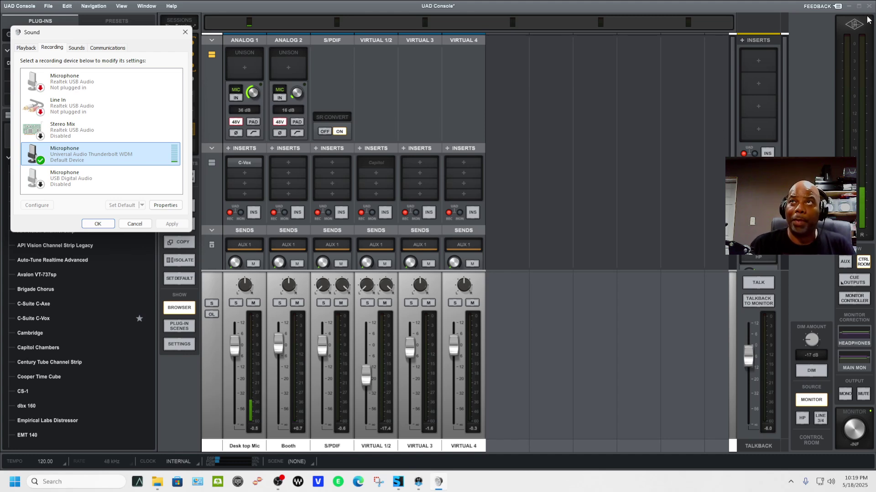
{"action": "left_click", "coordinate": [185, 32]}
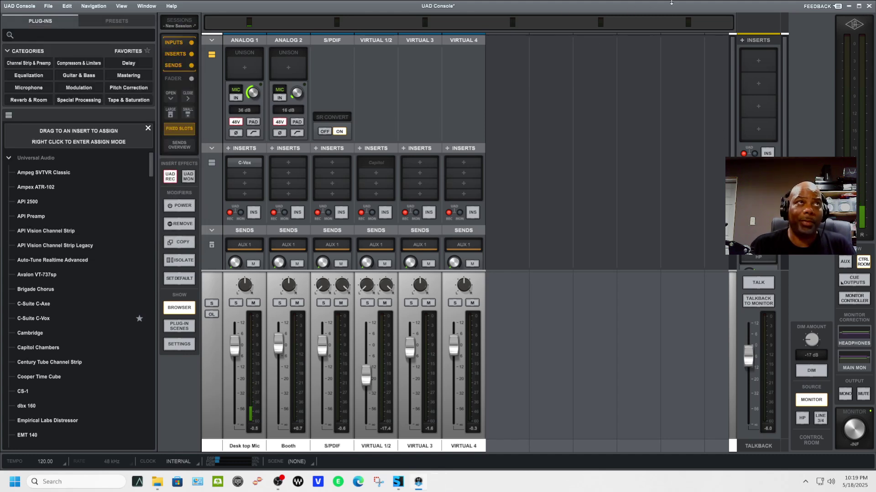
{"action": "left_click_drag", "start_coordinate": [873, 0], "coordinate": [873, 4]}
{"action": "left_click", "coordinate": [869, 10]}
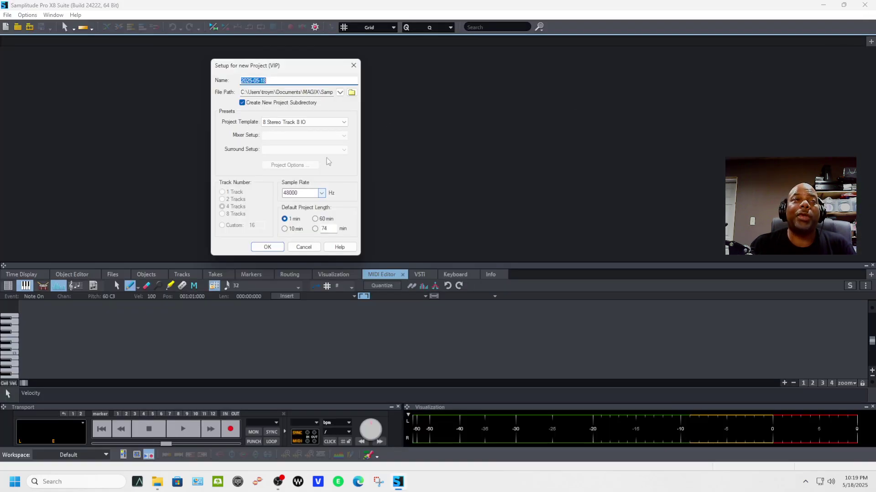
Cancel the new project setup, close Samplitude Pro X8 Suite and start it again from the desktop
{"action": "left_click", "coordinate": [304, 247]}
{"action": "left_click", "coordinate": [865, 5]}
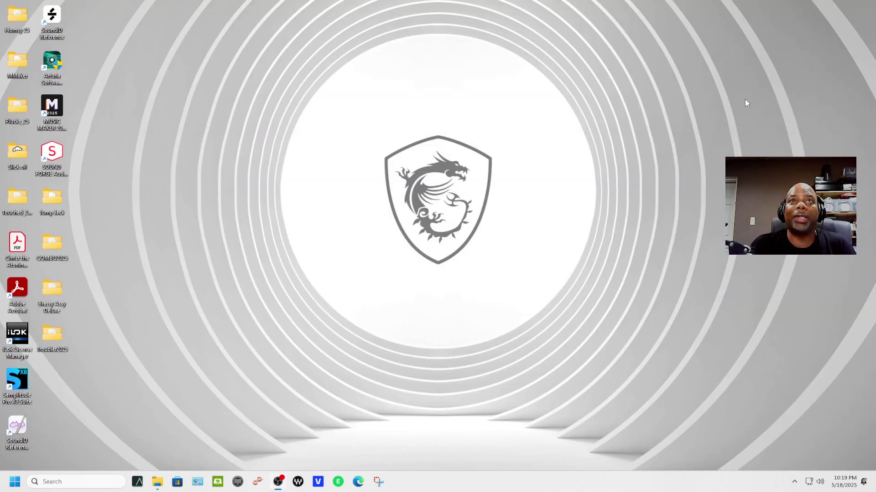
{"action": "double_click", "coordinate": [17, 381]}
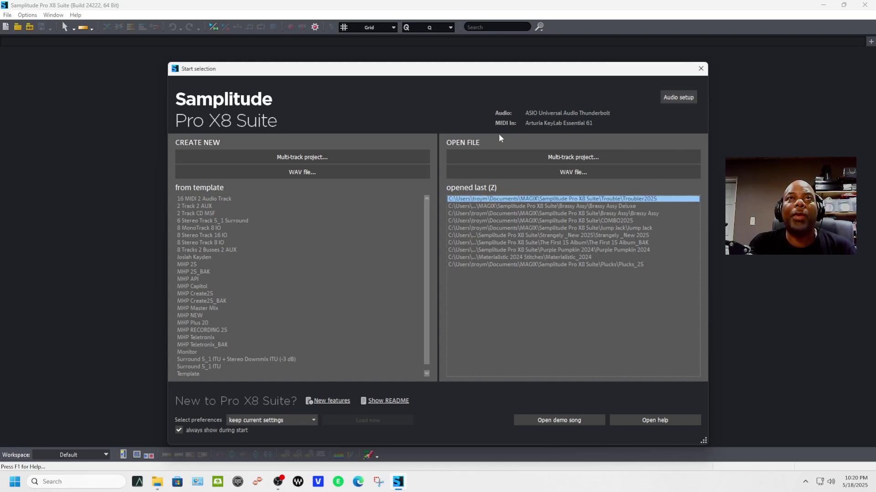
Review the available audio drivers in the audio setup and set the driver system to WDM
{"action": "left_click", "coordinate": [683, 101]}
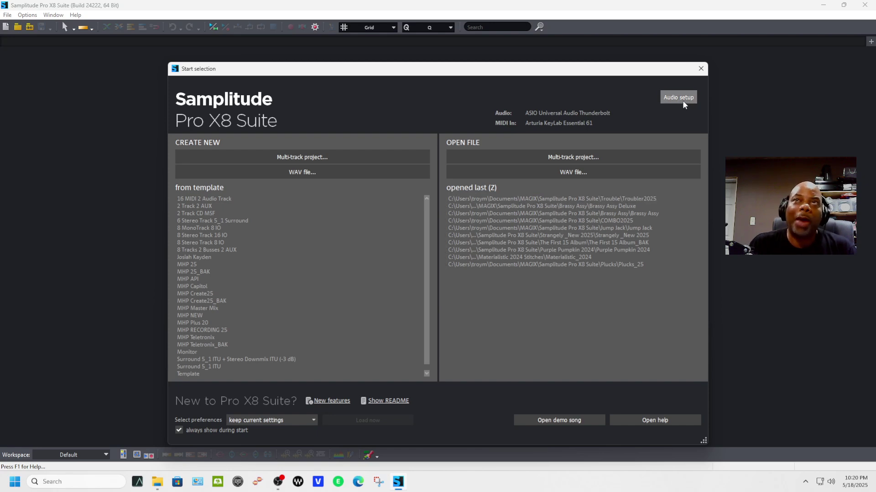
{"action": "left_click", "coordinate": [486, 144]}
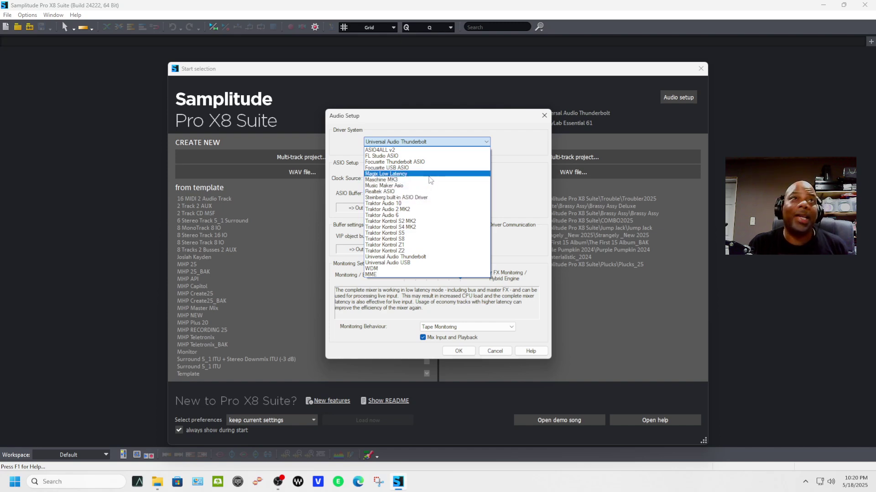
{"action": "left_click", "coordinate": [425, 258]}
{"action": "left_click", "coordinate": [487, 143]}
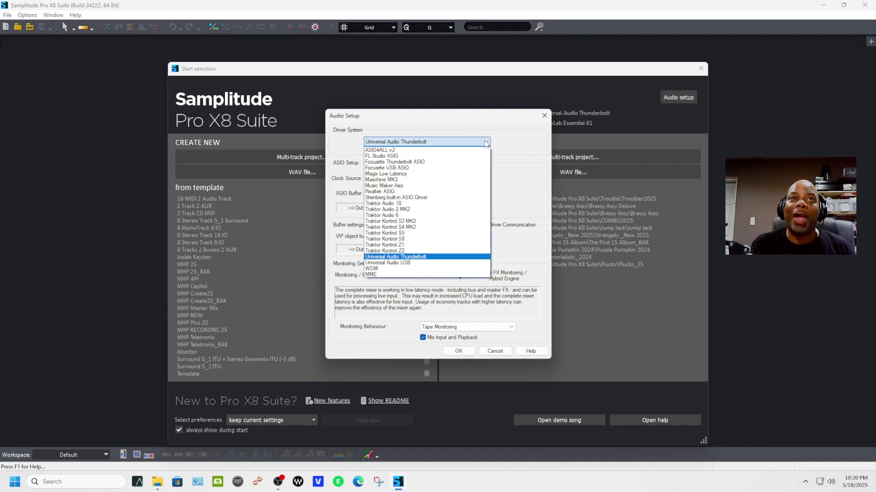
{"action": "left_click", "coordinate": [449, 269]}
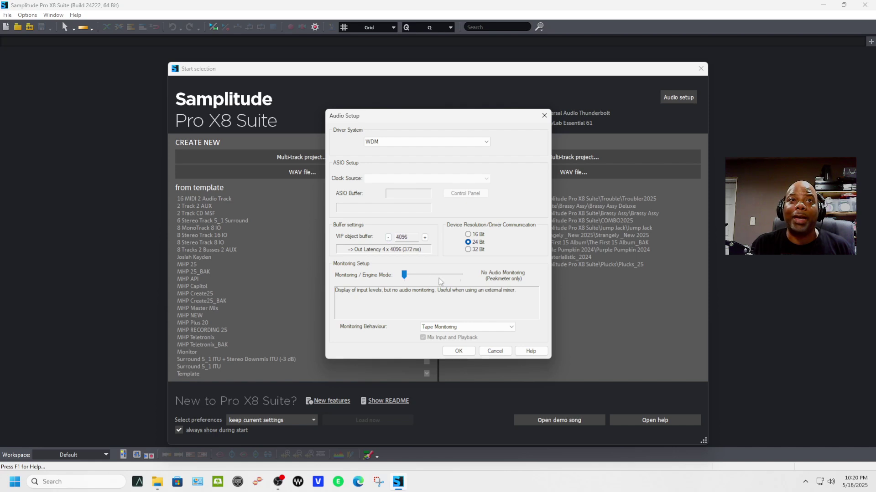
{"action": "left_click", "coordinate": [459, 352]}
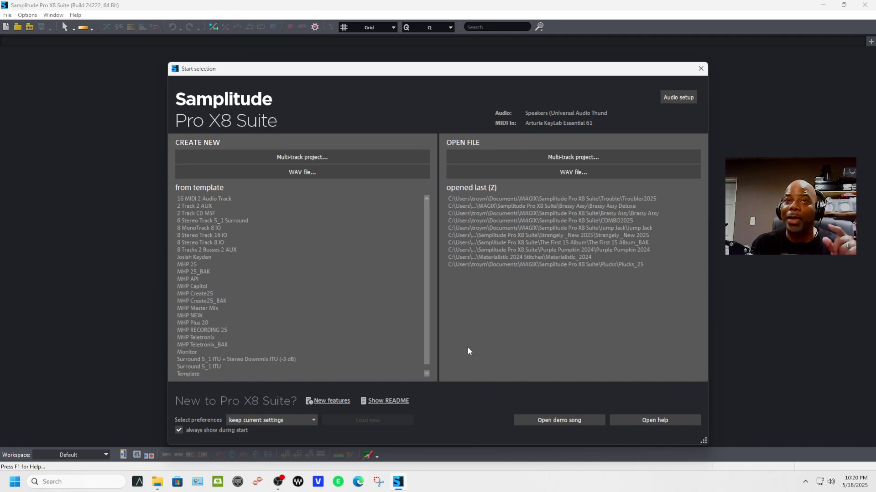
Create a multi-track project from the 8 Stereo Track 8 IO template at 48000 Hz and increase the height of track 1
{"action": "left_click", "coordinate": [318, 160]}
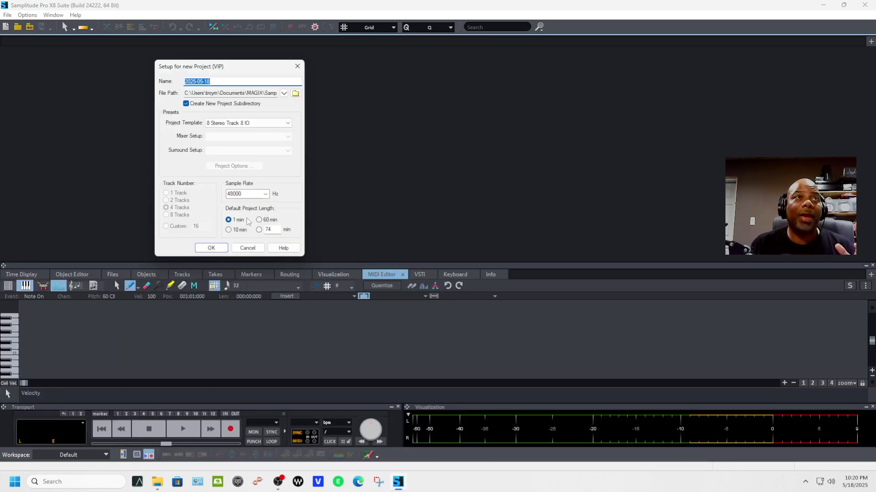
{"action": "left_click", "coordinate": [211, 248]}
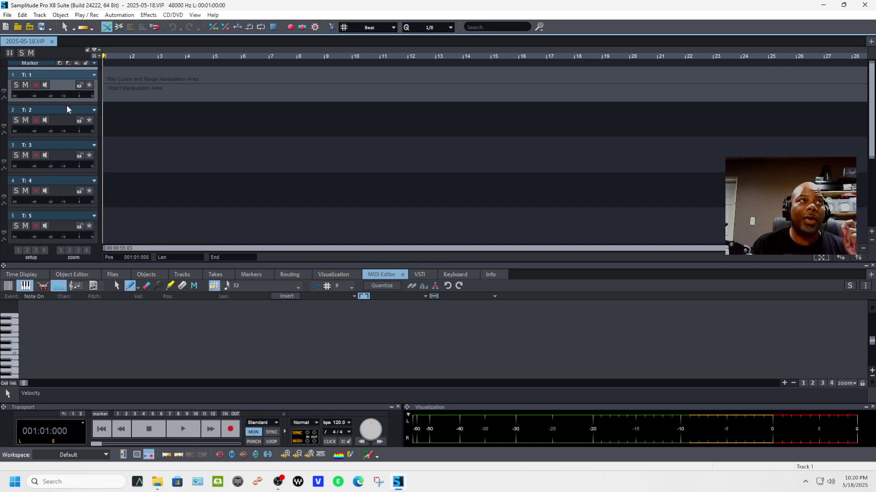
{"action": "left_click_drag", "start_coordinate": [71, 101], "coordinate": [68, 155]}
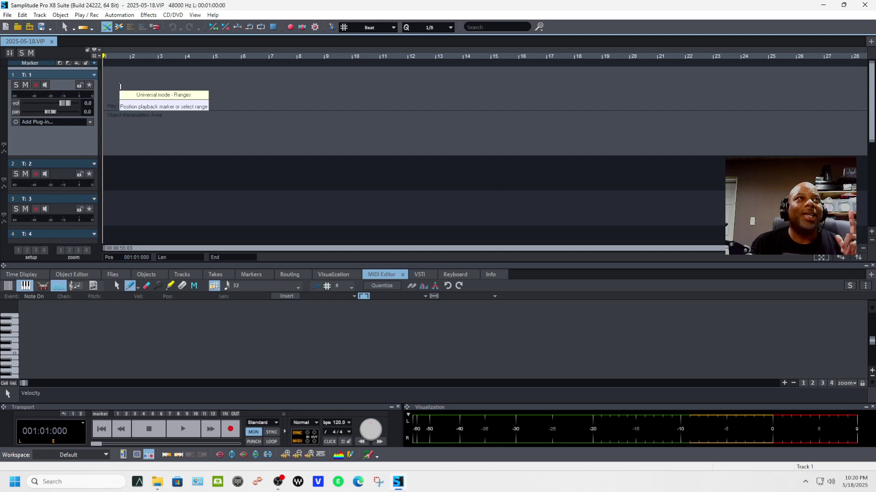
Open the Samplitude manual and view the Installation sections on registration/activation and the CodeMeter dongle
{"action": "left_click", "coordinate": [212, 15]}
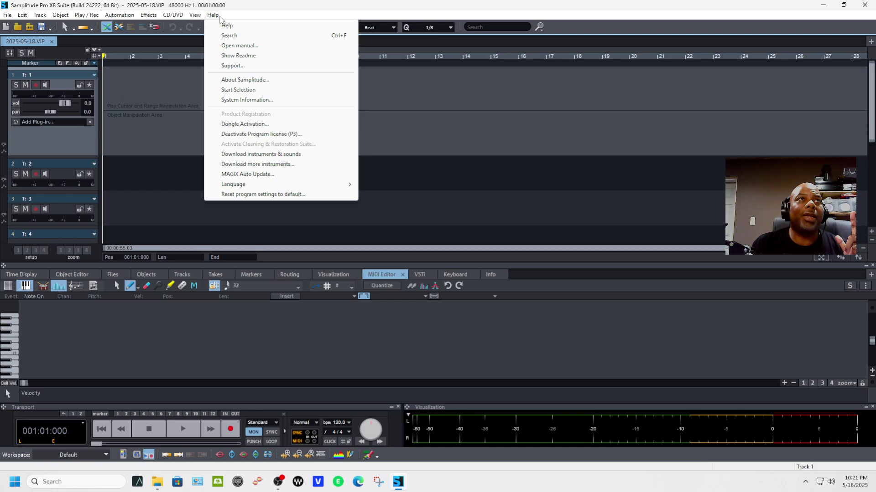
{"action": "left_click", "coordinate": [227, 46]}
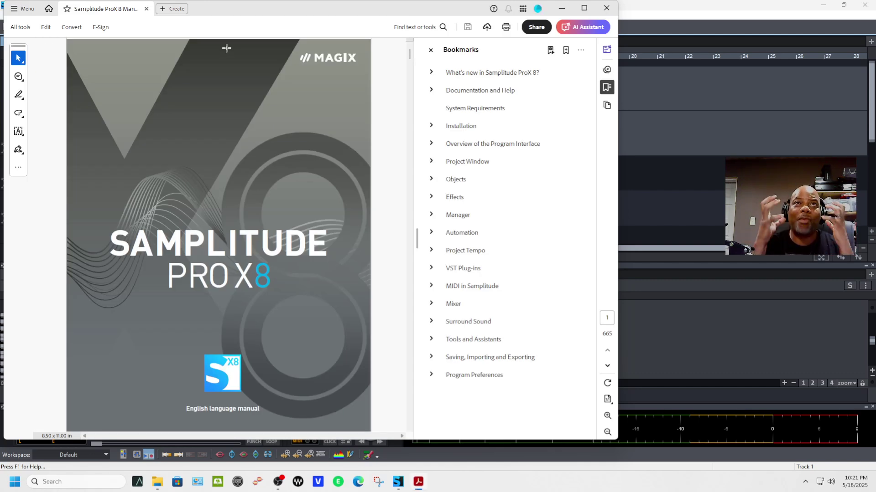
{"action": "left_click", "coordinate": [432, 126]}
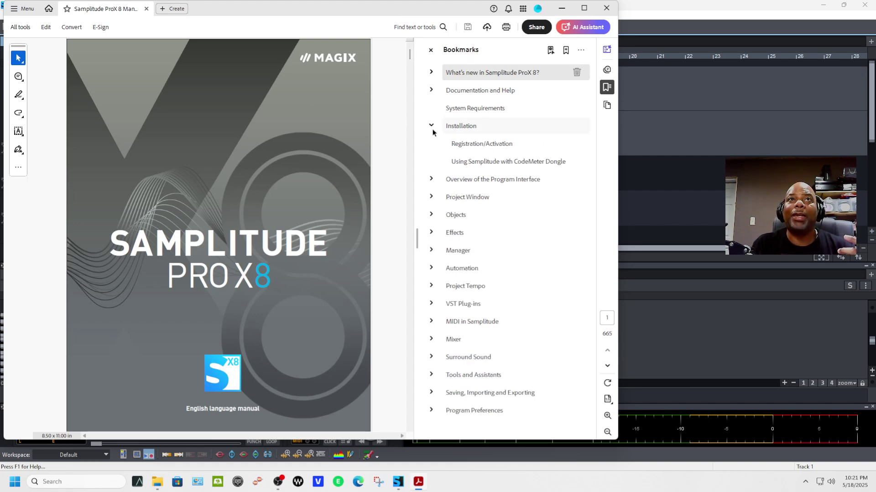
{"action": "left_click", "coordinate": [462, 145]}
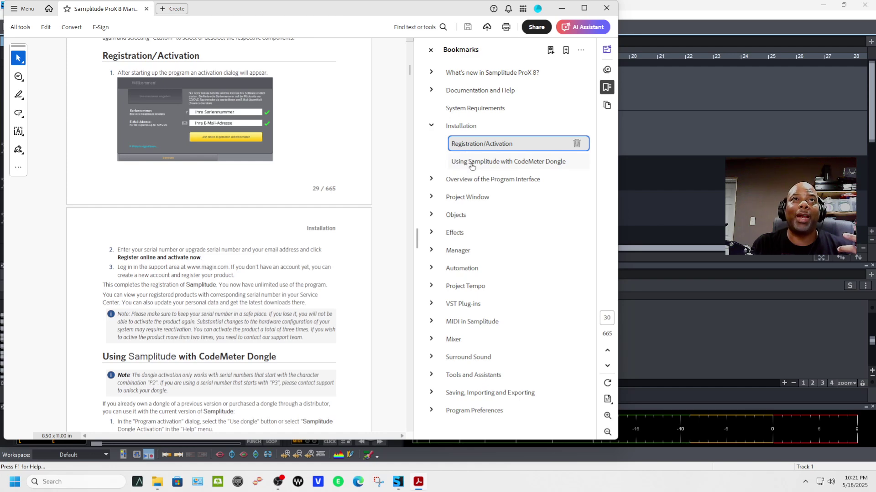
{"action": "left_click", "coordinate": [471, 167]}
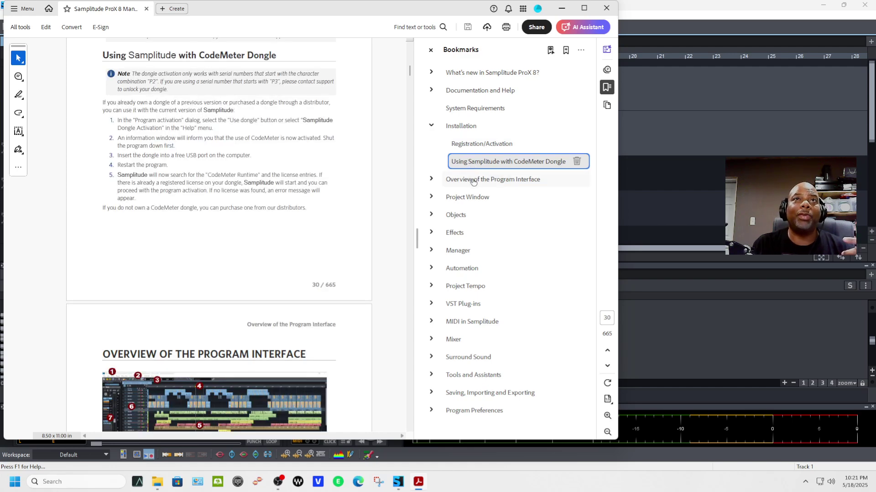
Browse the manual's chapters from Overview of the Program Interface through MIDI in Samplitude and close the manual
{"action": "left_click", "coordinate": [473, 181]}
{"action": "left_click", "coordinate": [470, 200]}
{"action": "left_click", "coordinate": [462, 217]}
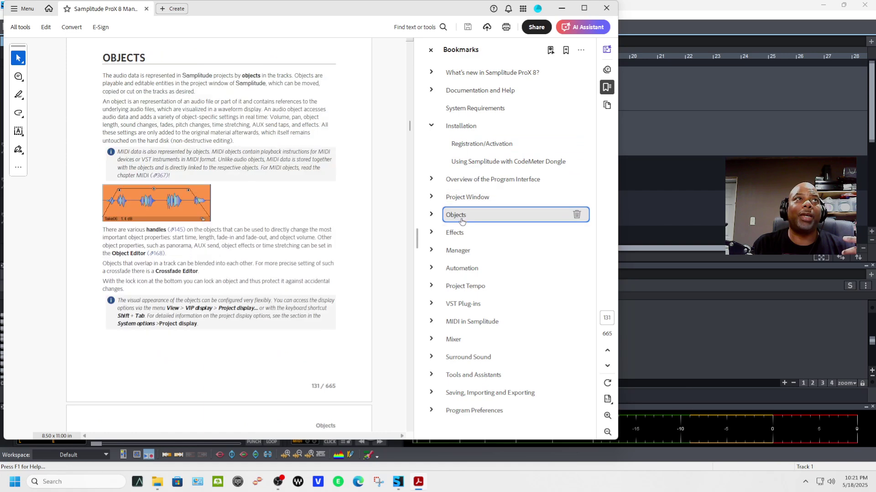
{"action": "left_click", "coordinate": [462, 235]}
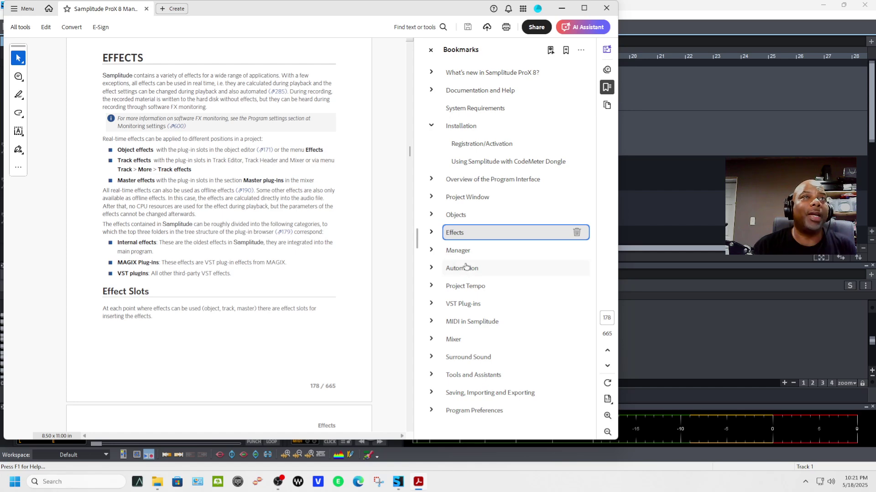
{"action": "left_click", "coordinate": [460, 254]}
{"action": "left_click", "coordinate": [463, 273]}
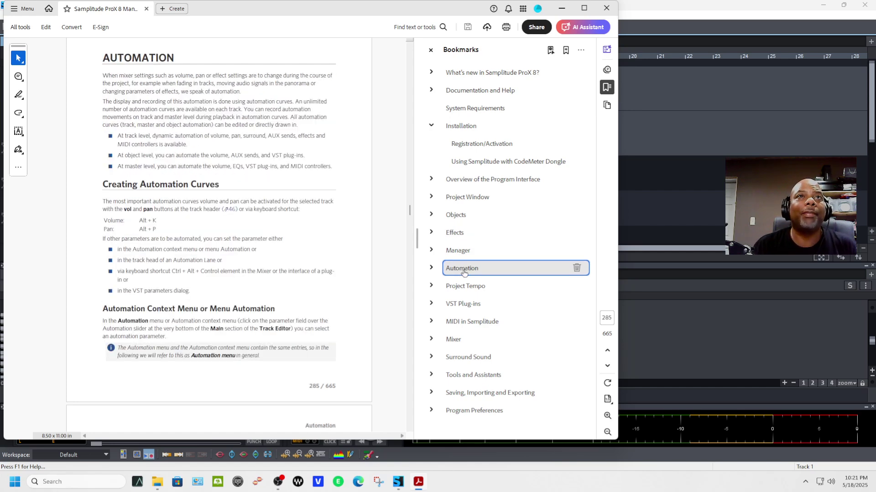
{"action": "left_click", "coordinate": [465, 290]}
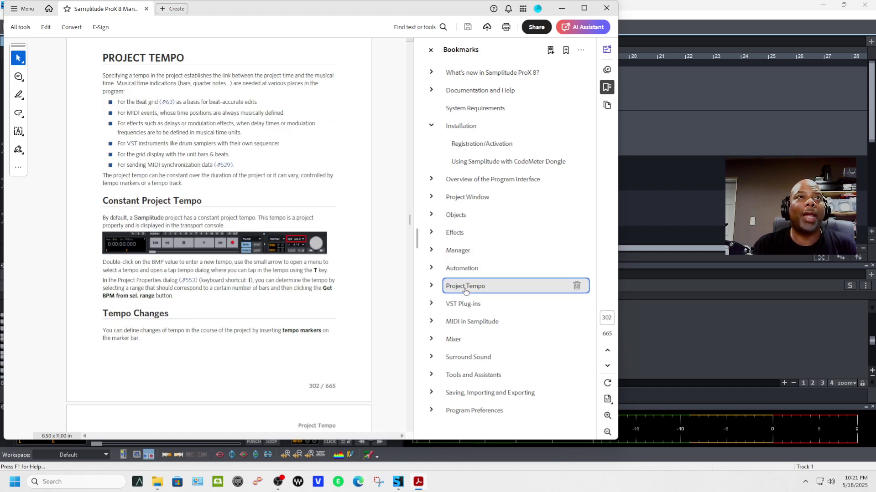
{"action": "left_click", "coordinate": [465, 305]}
{"action": "left_click", "coordinate": [468, 322]}
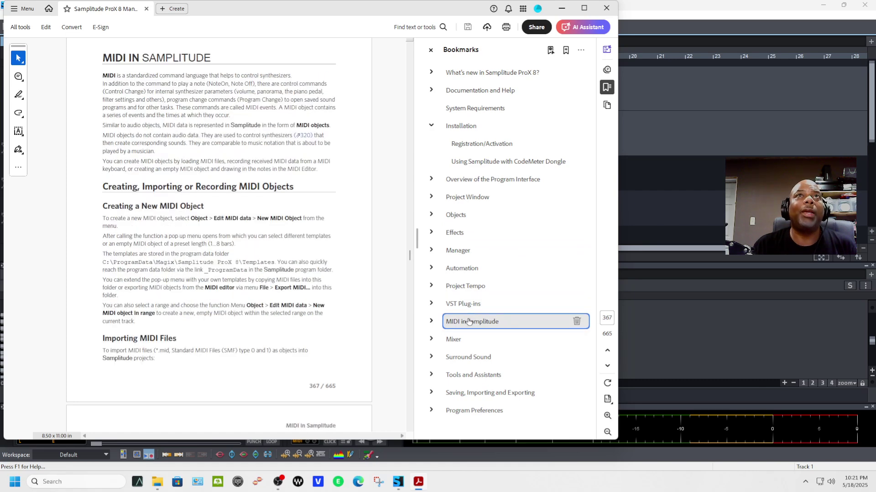
{"action": "left_click", "coordinate": [606, 8]}
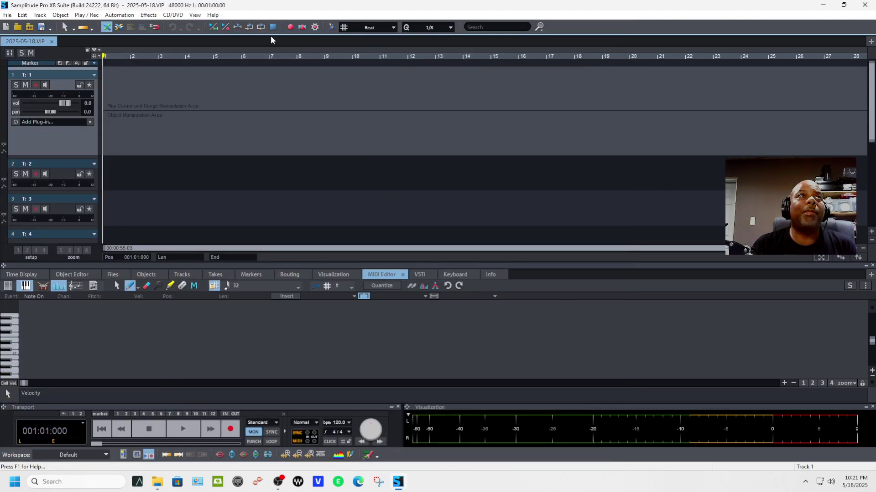
Open the program's HTML help to view the interface overview and close it
{"action": "left_click", "coordinate": [212, 15]}
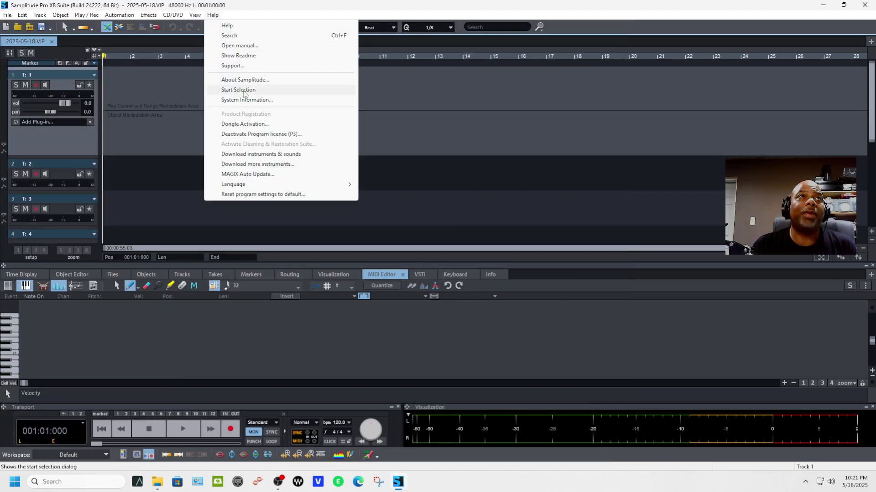
{"action": "left_click", "coordinate": [245, 26]}
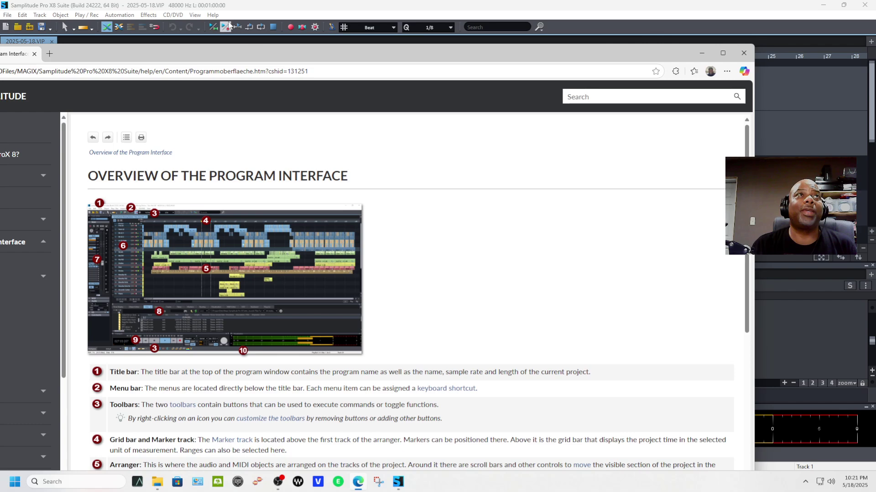
{"action": "left_click", "coordinate": [744, 53]}
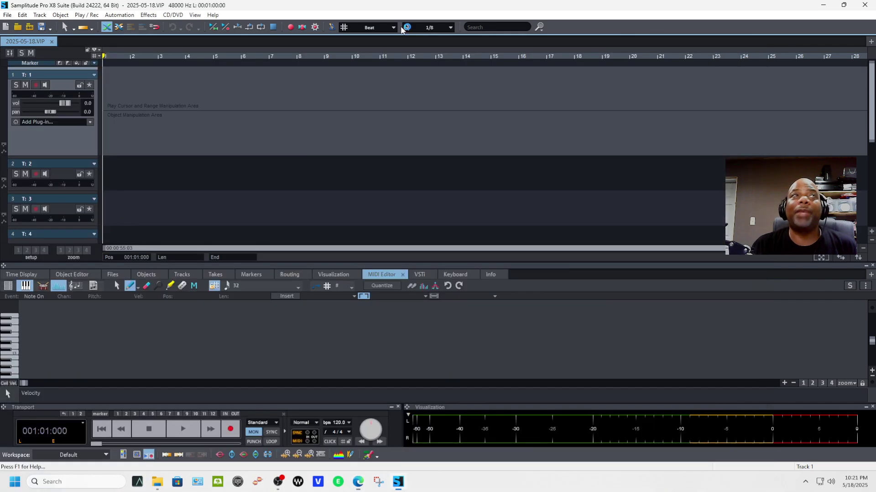
Reopen the start selection to view its audio driver setup, accept the existing settings and close it
{"action": "left_click", "coordinate": [222, 16]}
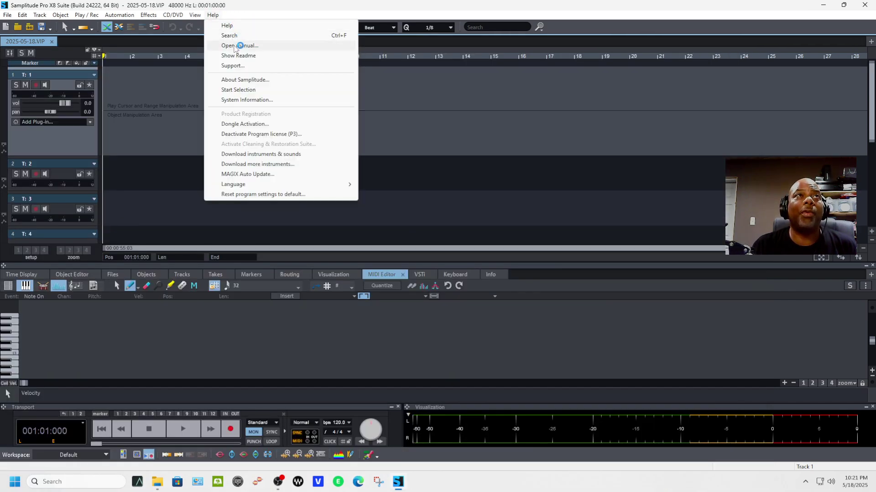
{"action": "left_click", "coordinate": [249, 91]}
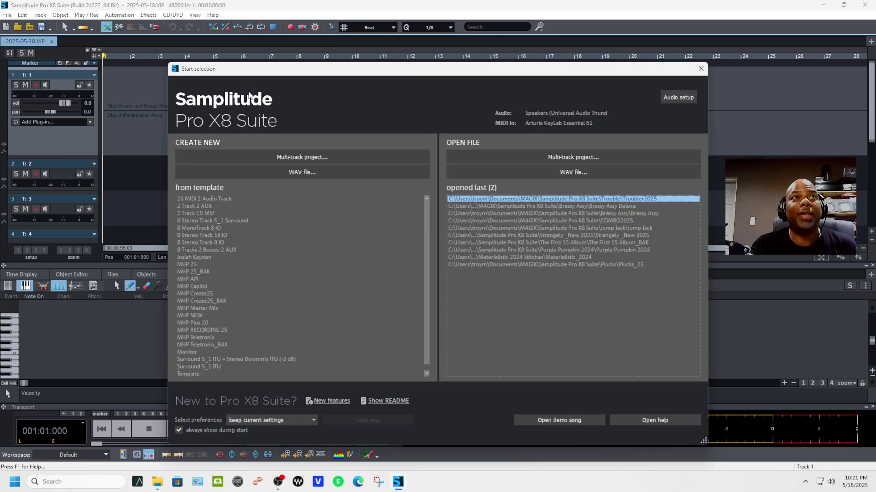
{"action": "left_click", "coordinate": [688, 103]}
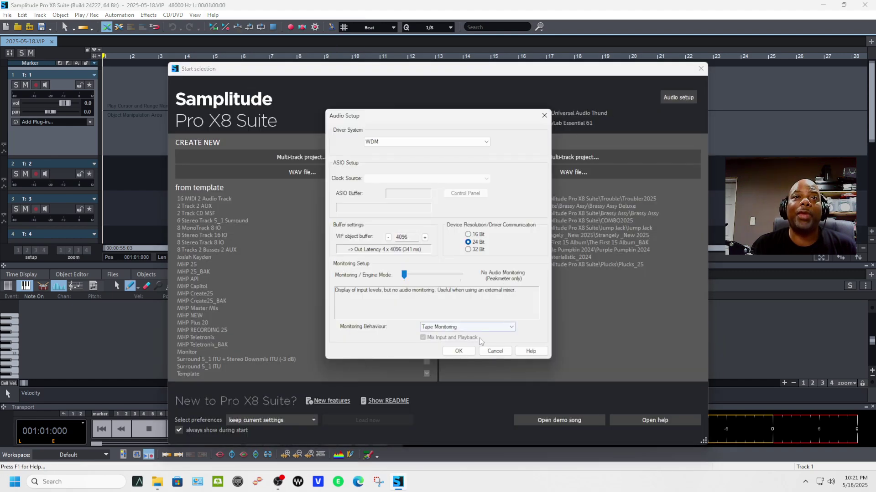
{"action": "left_click", "coordinate": [458, 351]}
{"action": "left_click", "coordinate": [701, 69]}
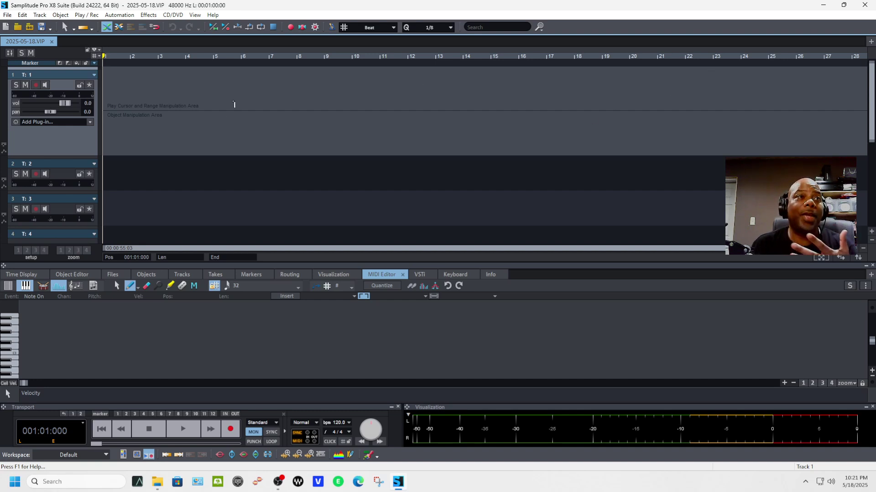
Open the instruments and sounds downloader, look through its list of installable components and cancel it
{"action": "left_click", "coordinate": [196, 17]}
{"action": "mouse_move", "coordinate": [180, 17]}
{"action": "mouse_move", "coordinate": [211, 18]}
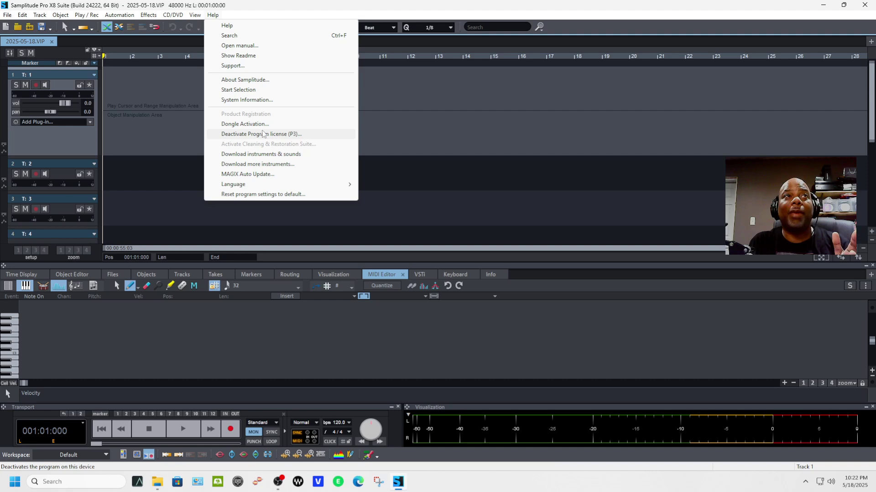
{"action": "left_click", "coordinate": [273, 154]}
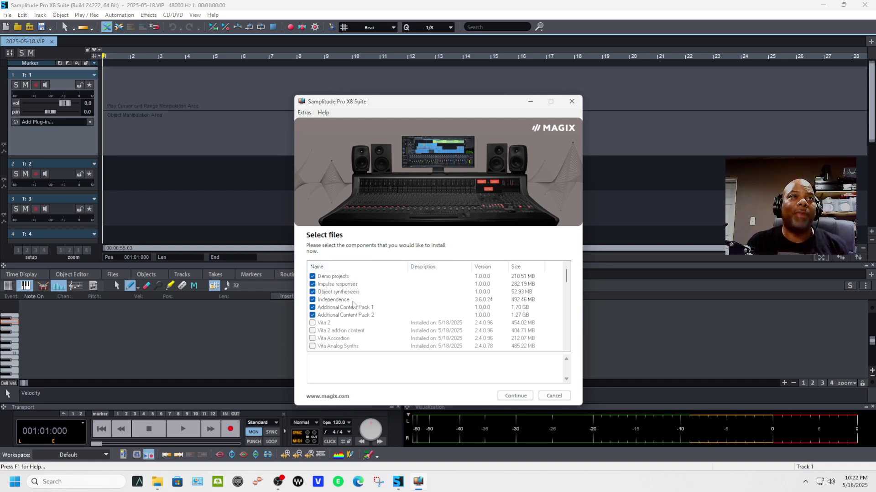
{"action": "scroll", "coordinate": [373, 322], "scroll_direction": "down", "scroll_amount": 5}
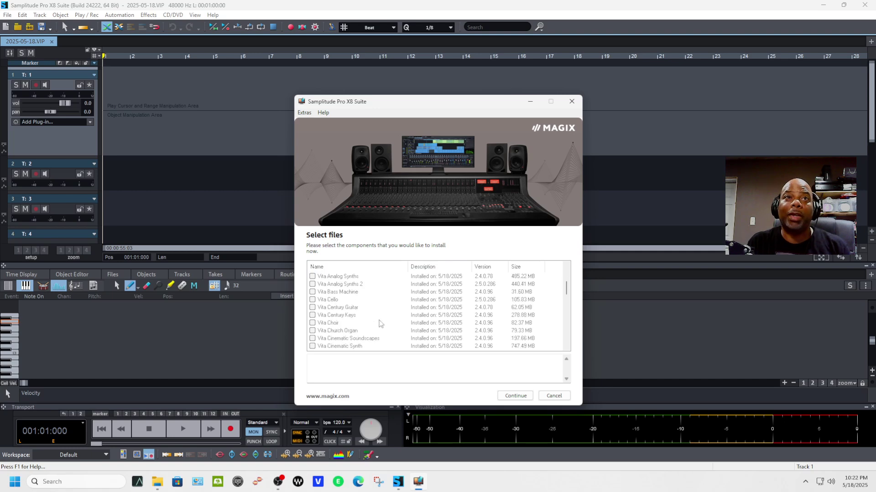
{"action": "scroll", "coordinate": [379, 323], "scroll_direction": "down", "scroll_amount": 10}
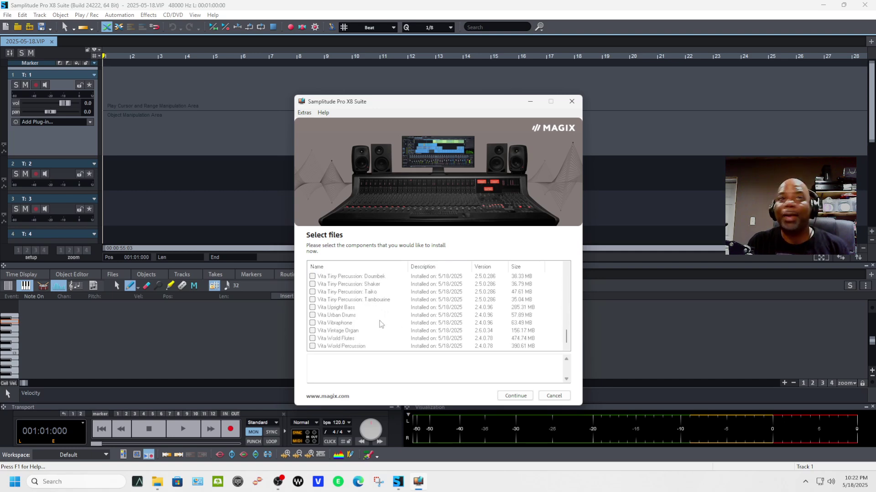
{"action": "scroll", "coordinate": [381, 324], "scroll_direction": "up", "scroll_amount": 15}
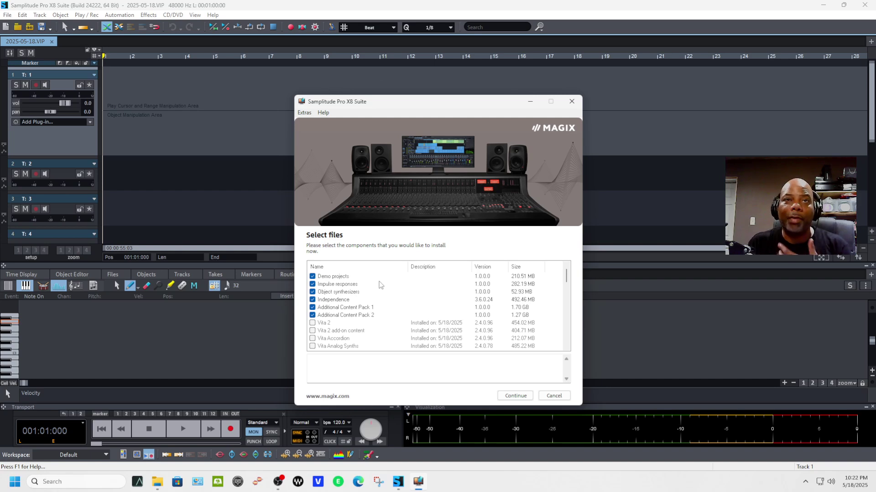
{"action": "left_click", "coordinate": [564, 399]}
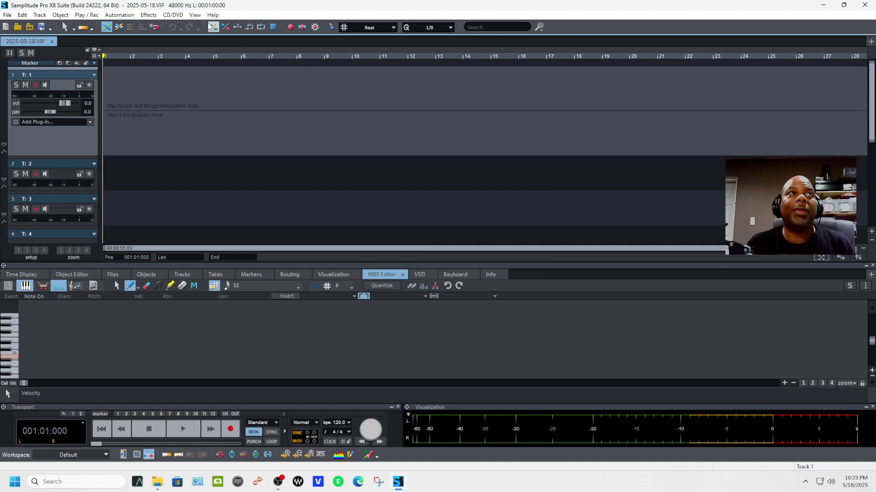
{"action": "left_click", "coordinate": [195, 15]}
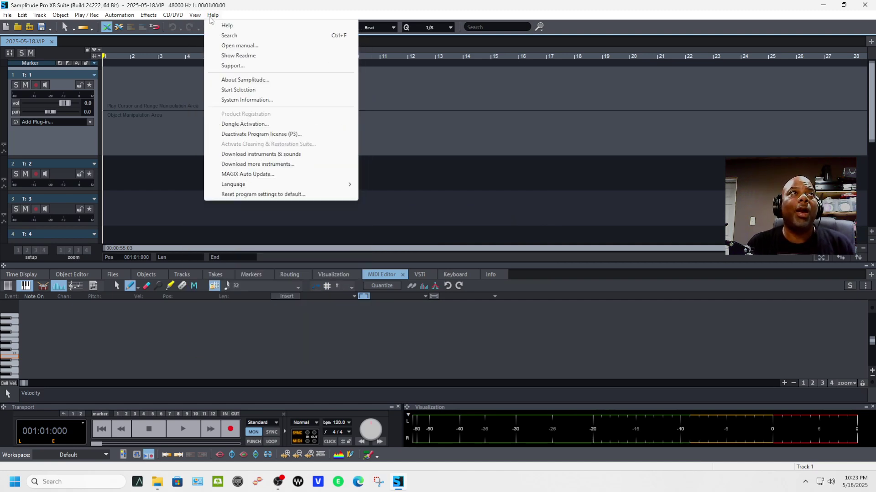
{"action": "mouse_move", "coordinate": [7, 14]}
{"action": "mouse_move", "coordinate": [28, 52]}
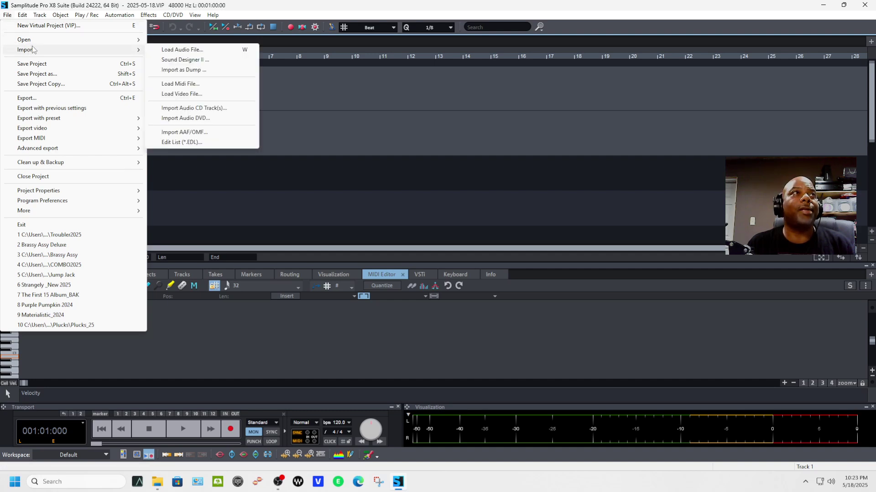
{"action": "left_click", "coordinate": [263, 116]}
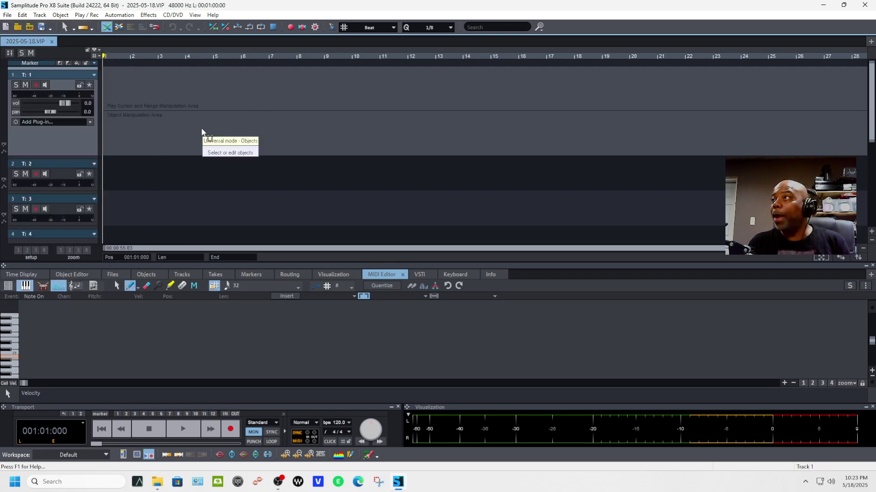
Load the Vita Drum Engine from the MAGIX Synth instruments in the plug-in browser onto track 1
{"action": "left_click", "coordinate": [90, 122]}
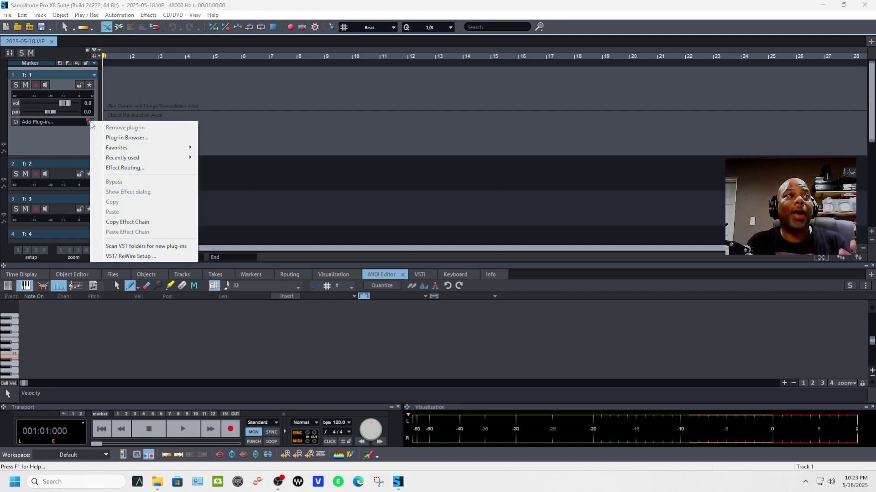
{"action": "left_click", "coordinate": [119, 137]}
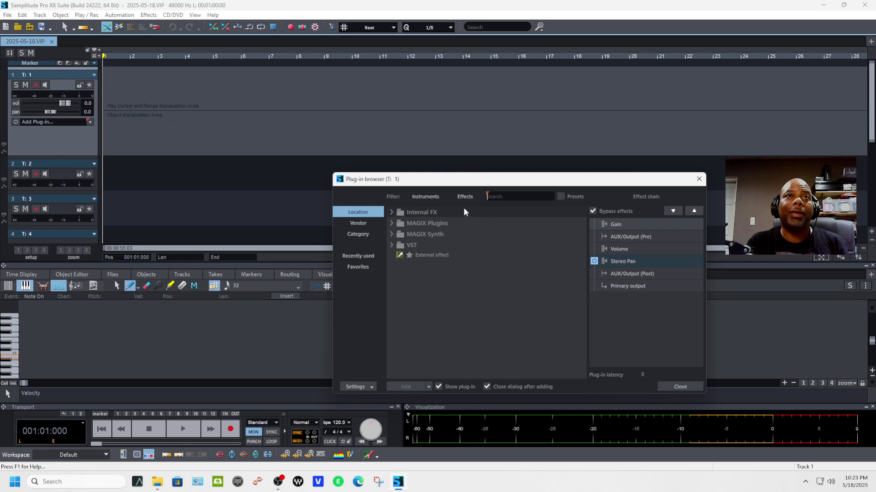
{"action": "left_click", "coordinate": [418, 196]}
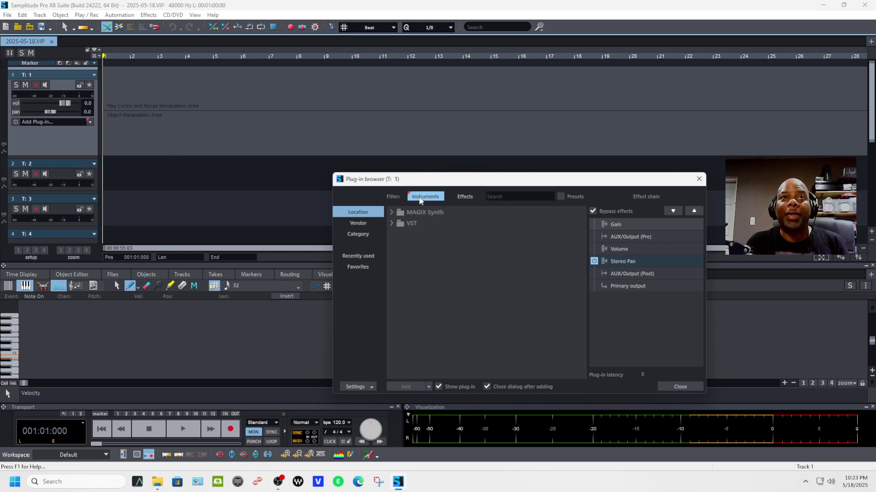
{"action": "left_click", "coordinate": [393, 215]}
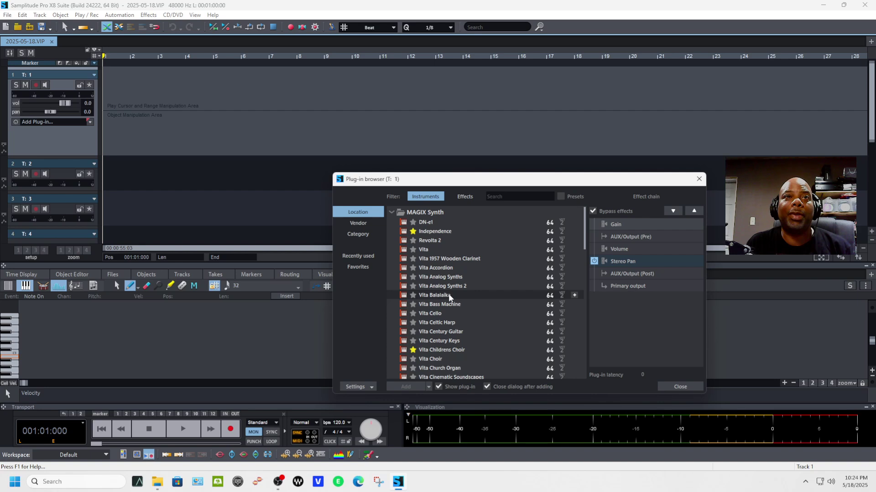
{"action": "scroll", "coordinate": [448, 295], "scroll_direction": "down", "scroll_amount": 4}
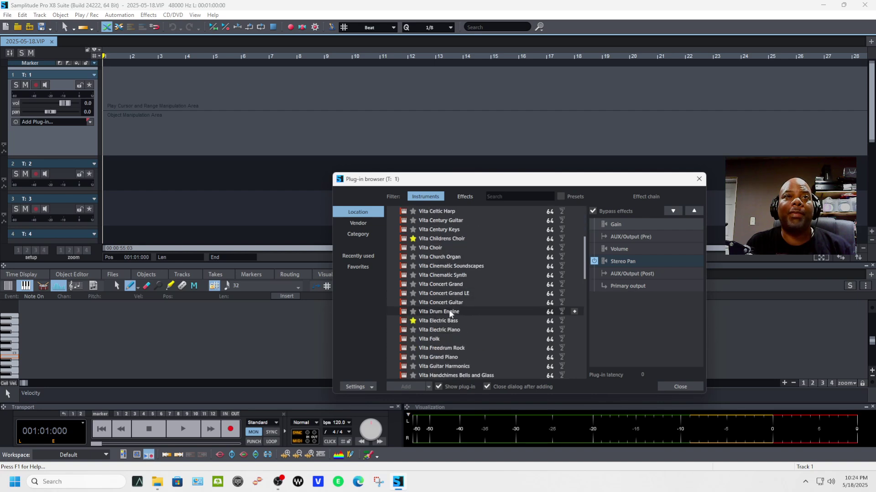
{"action": "double_click", "coordinate": [450, 312]}
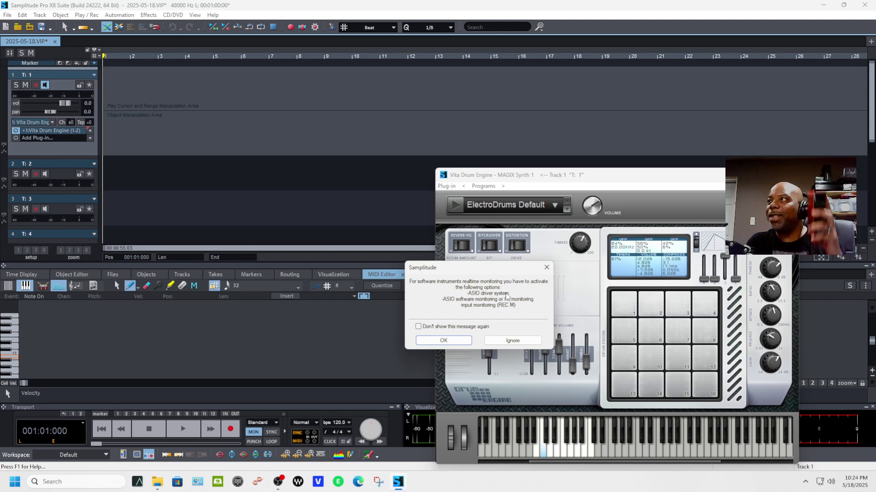
Acknowledge the real-time monitoring notice, reposition the Vita Drum Engine window and choose the ElectroDrums Filter preset
{"action": "left_click", "coordinate": [454, 341]}
{"action": "left_click_drag", "start_coordinate": [618, 178], "coordinate": [371, 111]}
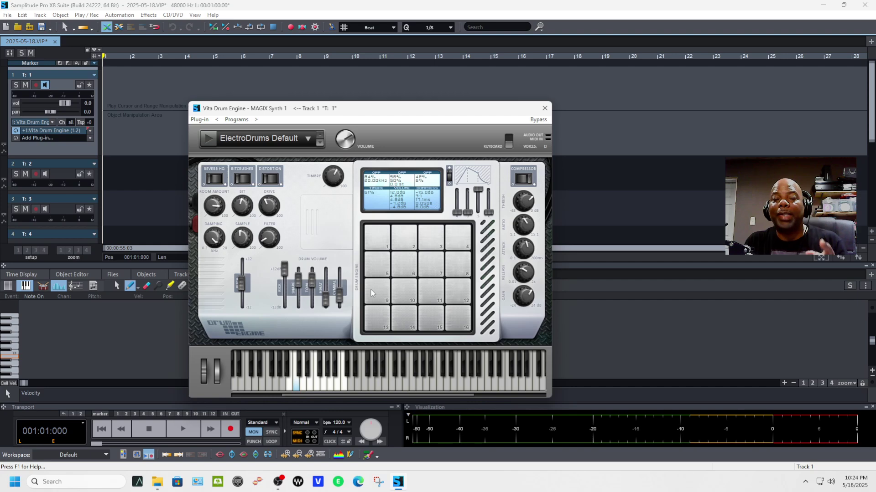
{"action": "left_click", "coordinate": [319, 144]}
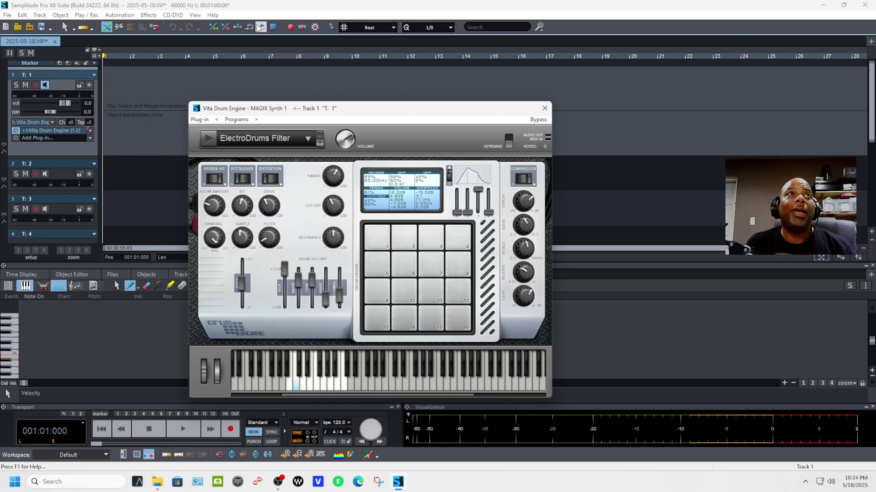
Set the Monitoring / Engine Mode to Hardware Monitoring in the audio setup and close the start selection
{"action": "left_click", "coordinate": [213, 15]}
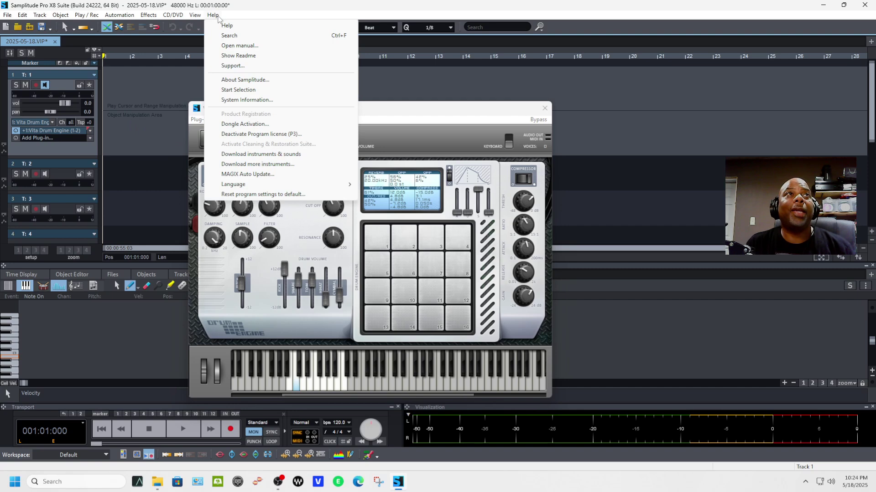
{"action": "left_click", "coordinate": [246, 90]}
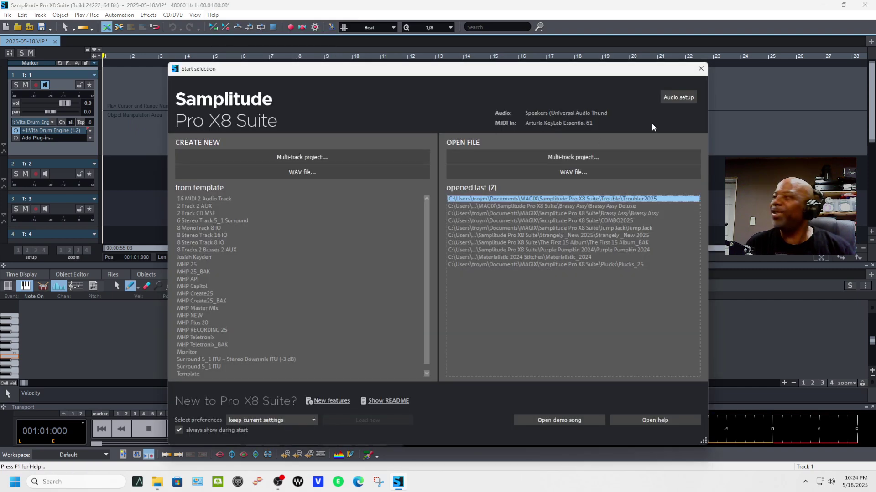
{"action": "left_click", "coordinate": [678, 97]}
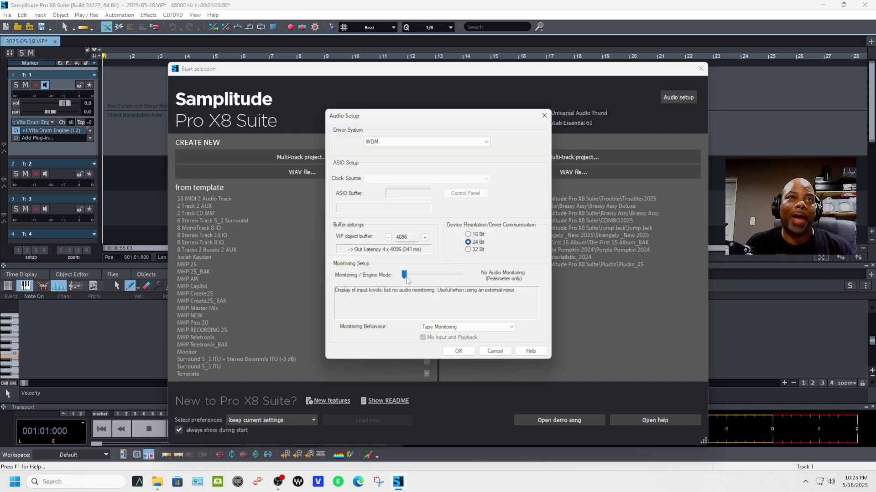
{"action": "left_click_drag", "start_coordinate": [404, 274], "coordinate": [459, 275]}
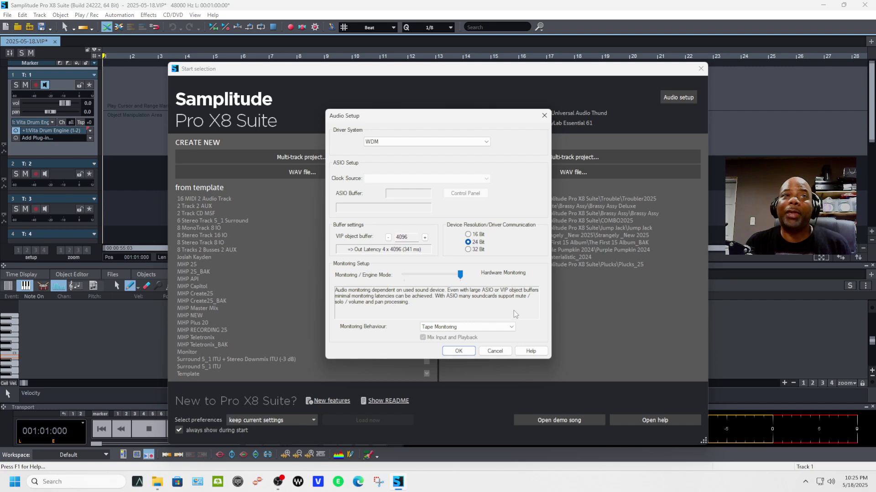
{"action": "left_click", "coordinate": [471, 347]}
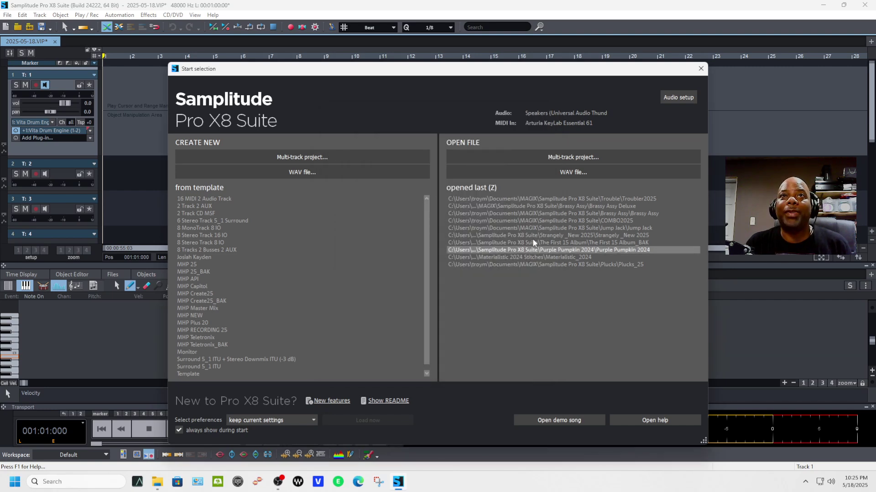
{"action": "left_click", "coordinate": [700, 68]}
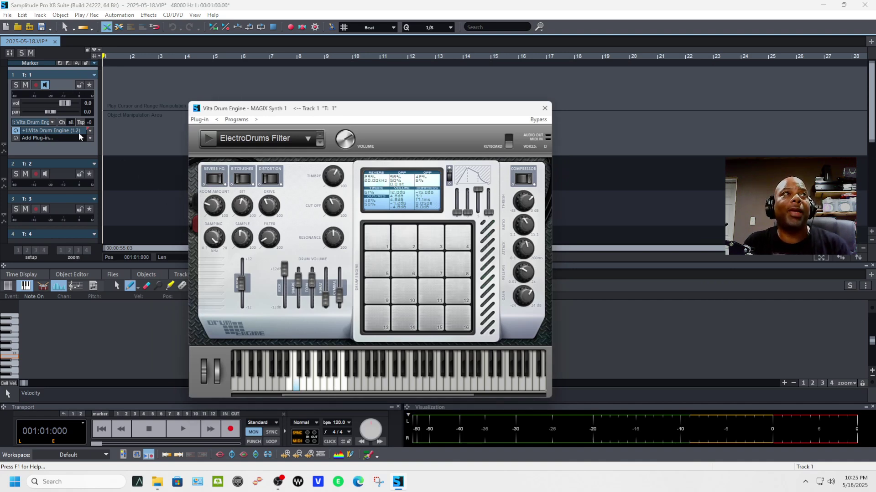
Create a new MIDI object on track 1 from the empty 4 Bar template
{"action": "left_click", "coordinate": [60, 14]}
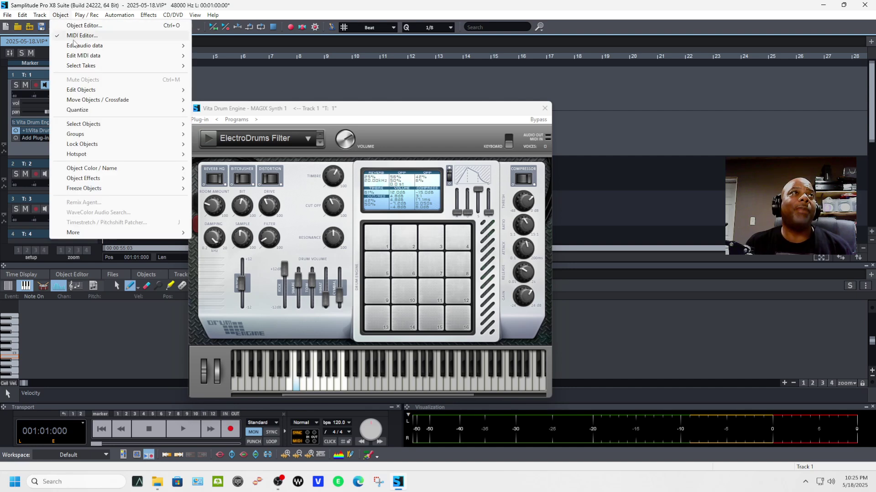
{"action": "mouse_move", "coordinate": [114, 59]}
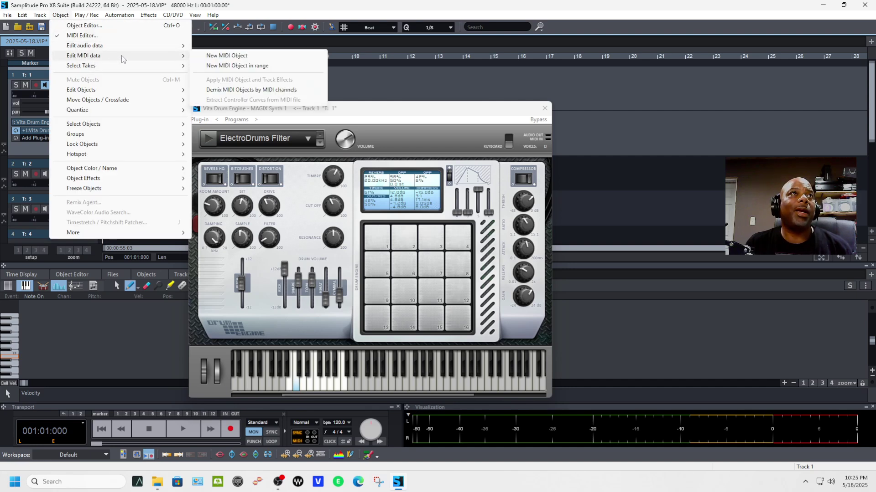
{"action": "left_click", "coordinate": [210, 57]}
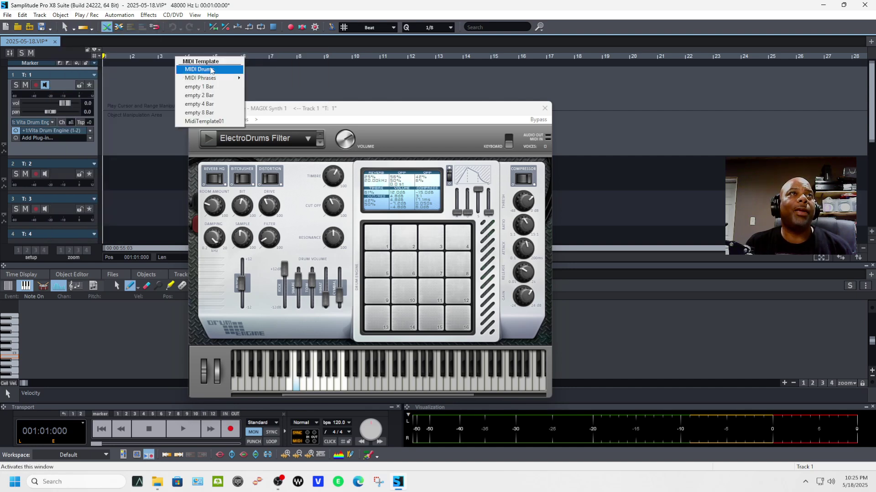
{"action": "left_click", "coordinate": [210, 105]}
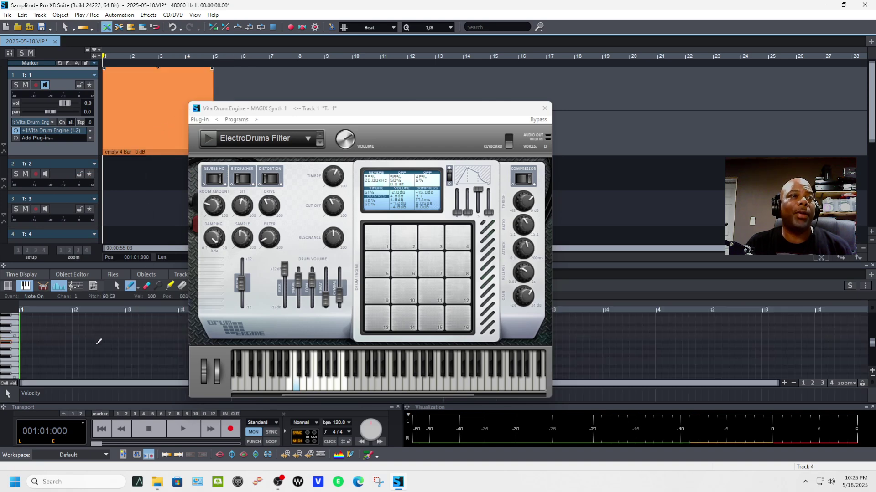
Draw a few notes in the first bar of the MIDI object, then start and stop playback to test them
{"action": "left_click", "coordinate": [23, 346]}
{"action": "left_click", "coordinate": [81, 349]}
{"action": "left_click", "coordinate": [115, 336]}
{"action": "key", "text": "space"}
{"action": "key", "text": "space"}
Add two lower-pitched notes in the first bar, the second on G#0, and play the MIDI object to hear them
{"action": "scroll", "coordinate": [133, 352], "scroll_direction": "up", "scroll_amount": 1}
{"action": "scroll", "coordinate": [133, 353], "scroll_direction": "down", "scroll_amount": 3}
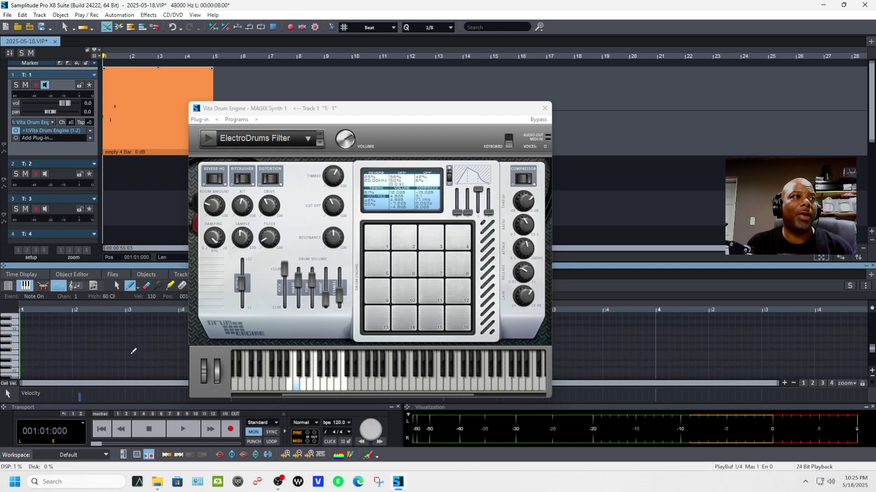
{"action": "scroll", "coordinate": [133, 352], "scroll_direction": "down", "scroll_amount": 2}
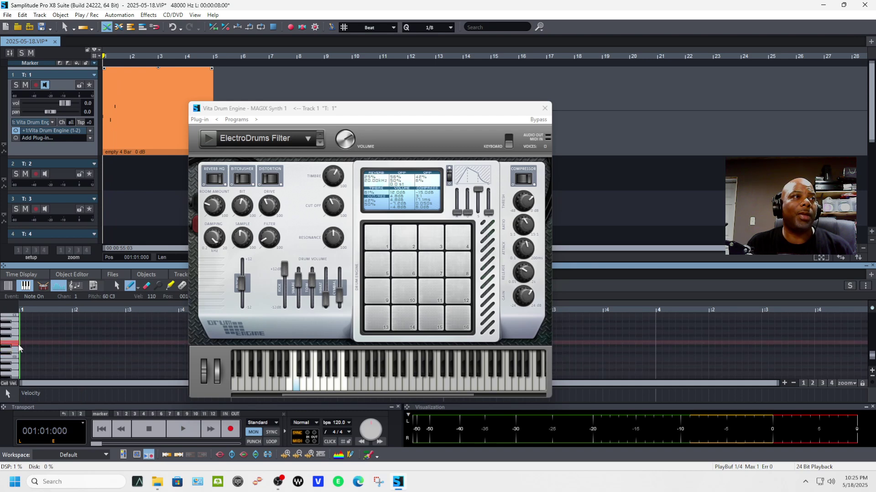
{"action": "left_click", "coordinate": [42, 339]}
{"action": "left_click", "coordinate": [90, 329]}
{"action": "key", "text": "space"}
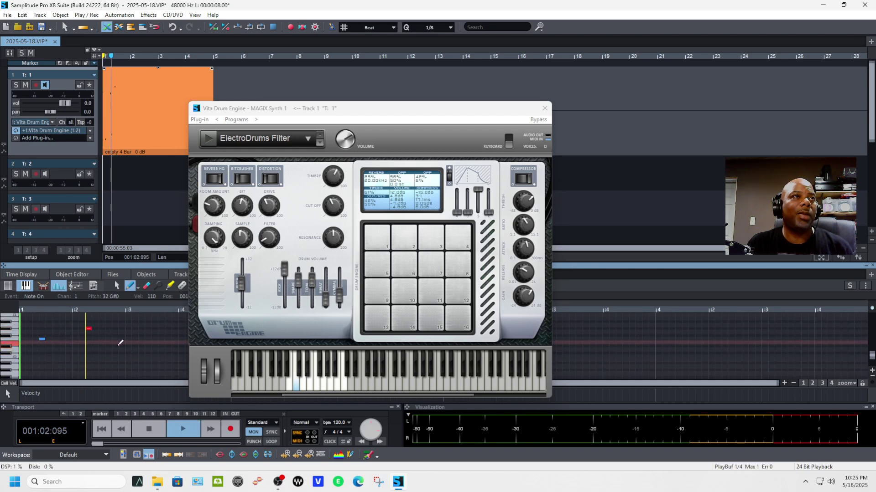
{"action": "key", "text": "space"}
{"action": "scroll", "coordinate": [97, 354], "scroll_direction": "up", "scroll_amount": 3}
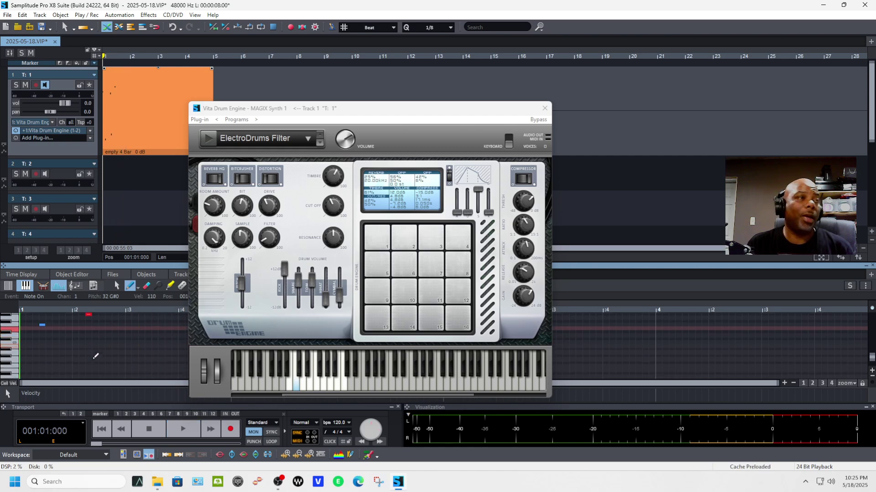
Draw four more notes in the first bar of the MIDI object, the last on C1, and play them back
{"action": "left_click", "coordinate": [88, 354]}
{"action": "left_click", "coordinate": [141, 340]}
{"action": "left_click", "coordinate": [148, 346]}
{"action": "left_click", "coordinate": [148, 356]}
{"action": "key", "text": "space"}
{"action": "key", "text": "space"}
{"action": "key", "text": "space"}
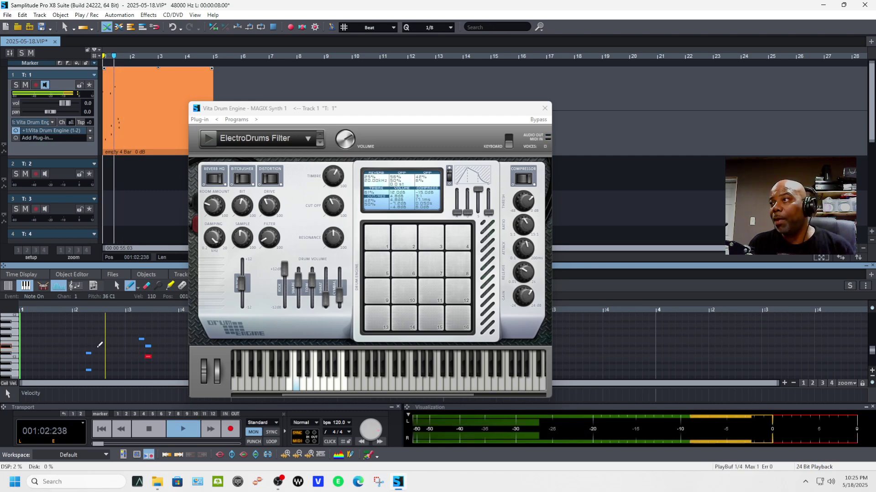
{"action": "key", "text": "space"}
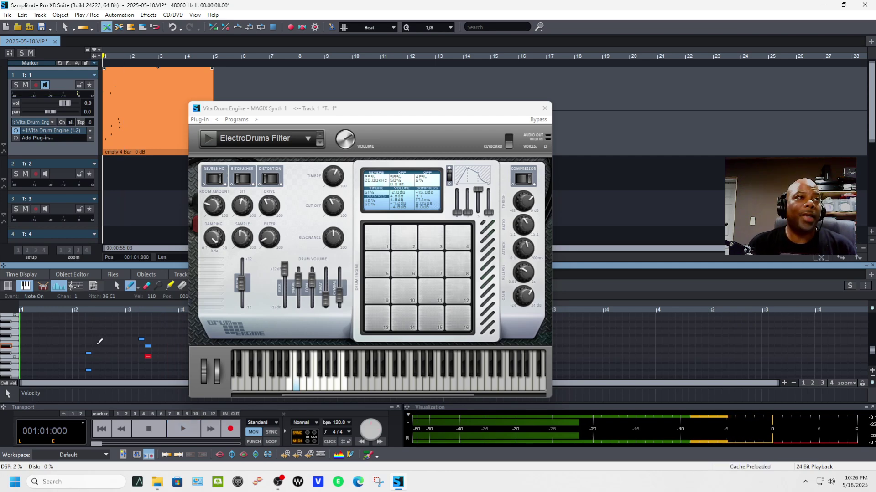
Audition a drum key, move the Vita Drum Engine window clear of the MIDI editor, and draw a long C1 note at the start of bar 1
{"action": "left_click", "coordinate": [293, 385]}
{"action": "left_click", "coordinate": [294, 385]}
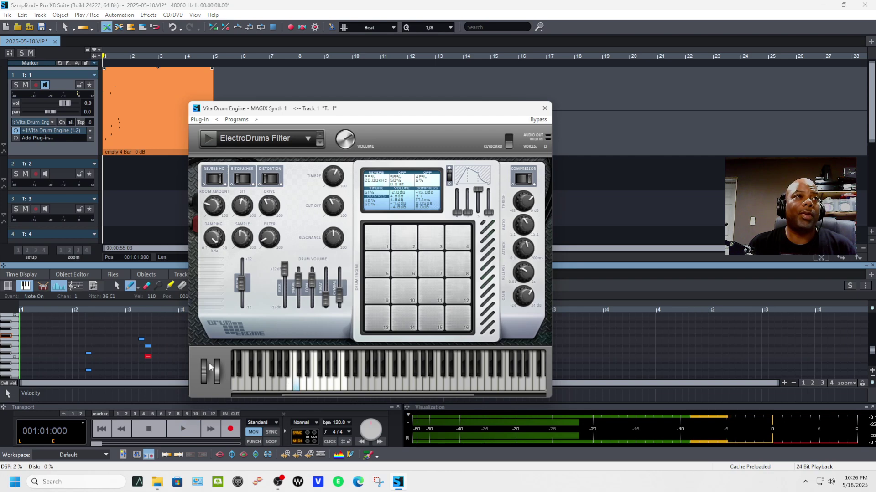
{"action": "left_click_drag", "start_coordinate": [382, 112], "coordinate": [436, 69]}
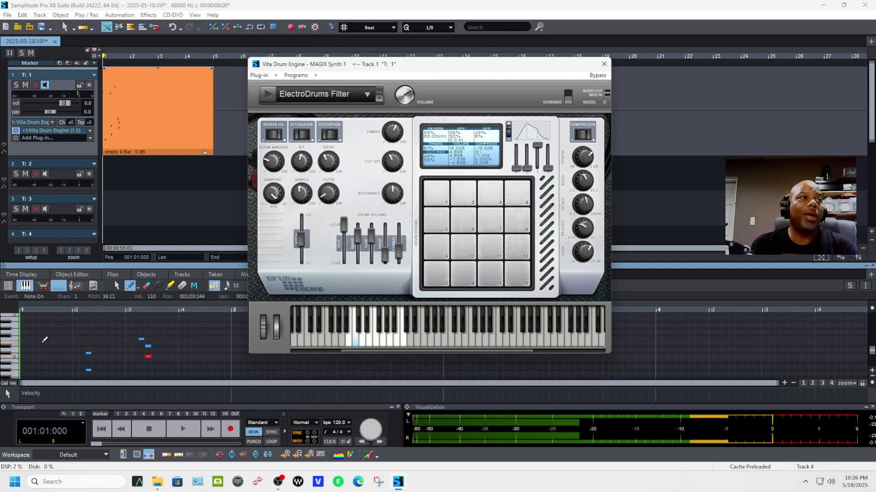
{"action": "left_click_drag", "start_coordinate": [26, 356], "coordinate": [55, 356]}
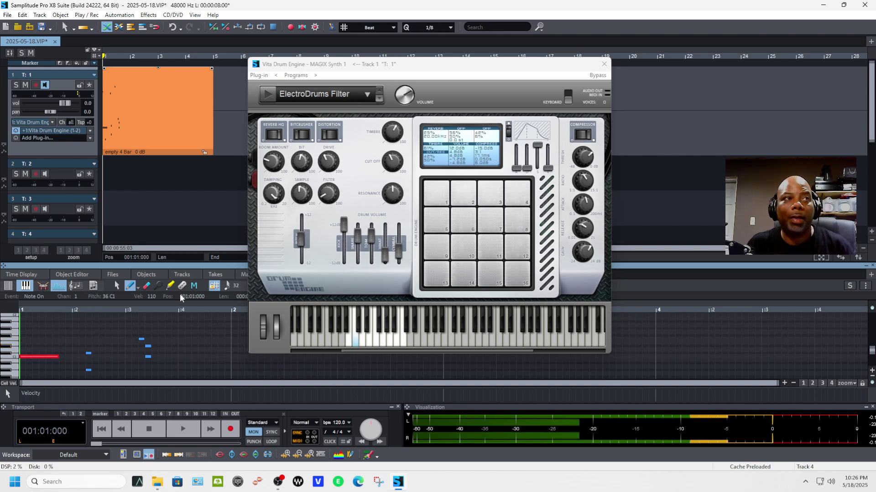
Play the MIDI object several times and compare the long C1 note with the same key on the Vita Drum Engine keyboard
{"action": "key", "text": "space"}
{"action": "key", "text": "space"}
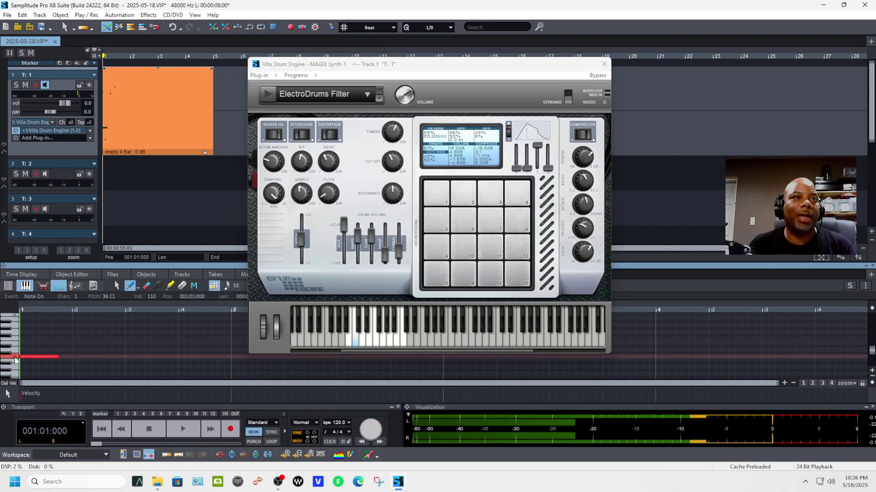
{"action": "key", "text": "space"}
{"action": "key", "text": "space"}
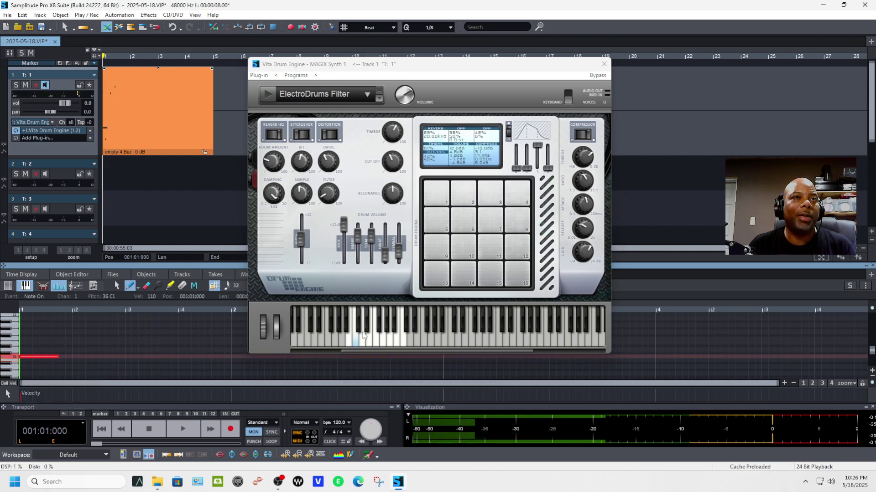
{"action": "left_click", "coordinate": [356, 341]}
{"action": "key", "text": "space"}
{"action": "key", "text": "space"}
{"action": "key", "text": "space"}
{"action": "key", "text": "space"}
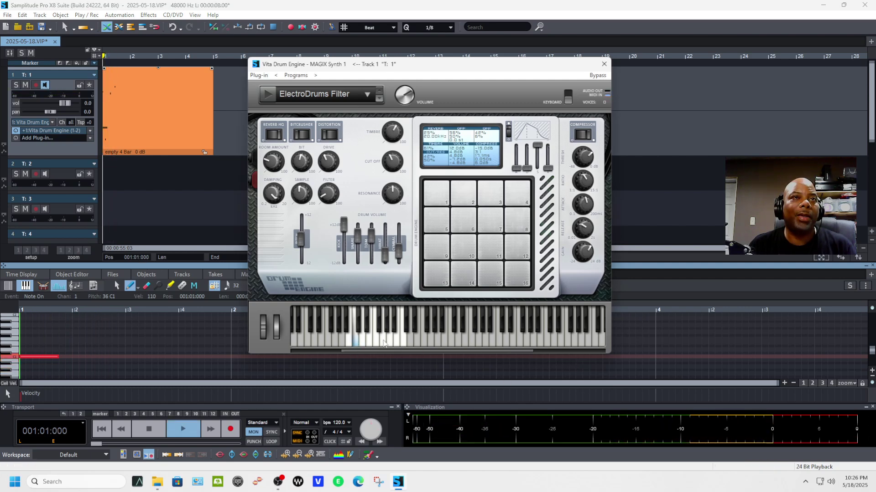
Add a D1 note on beat 3 of the first bar, play the part, and close the Vita Drum Engine window
{"action": "left_click", "coordinate": [131, 350]}
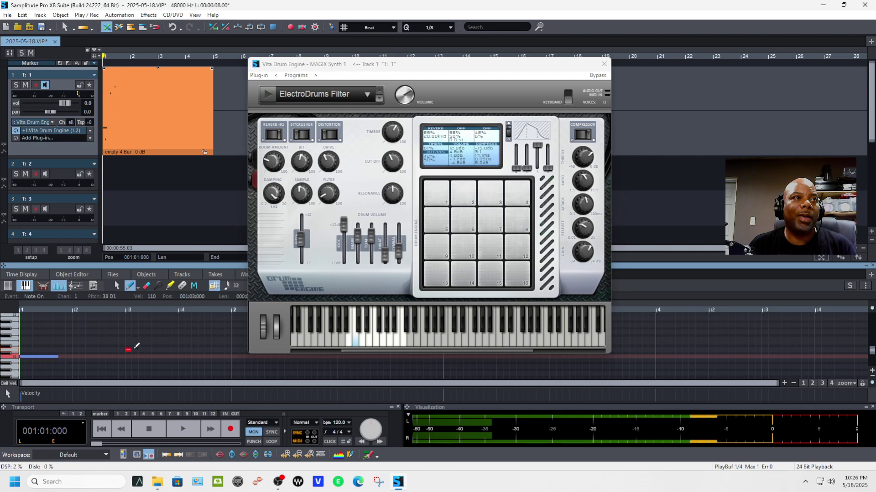
{"action": "key", "text": "space"}
{"action": "key", "text": "space"}
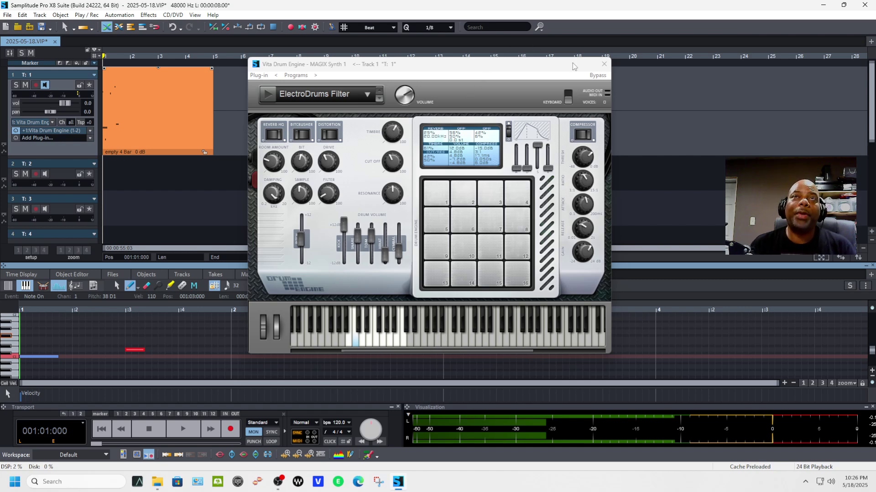
{"action": "left_click", "coordinate": [601, 66]}
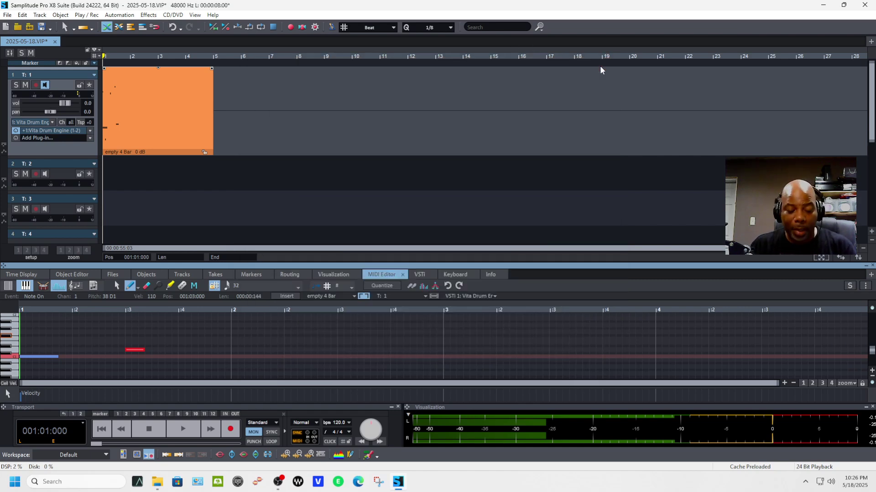
Set the audio driver system to FL Studio ASIO, let the project adapt to it, and test the sound of the drum part
{"action": "left_click", "coordinate": [212, 15]}
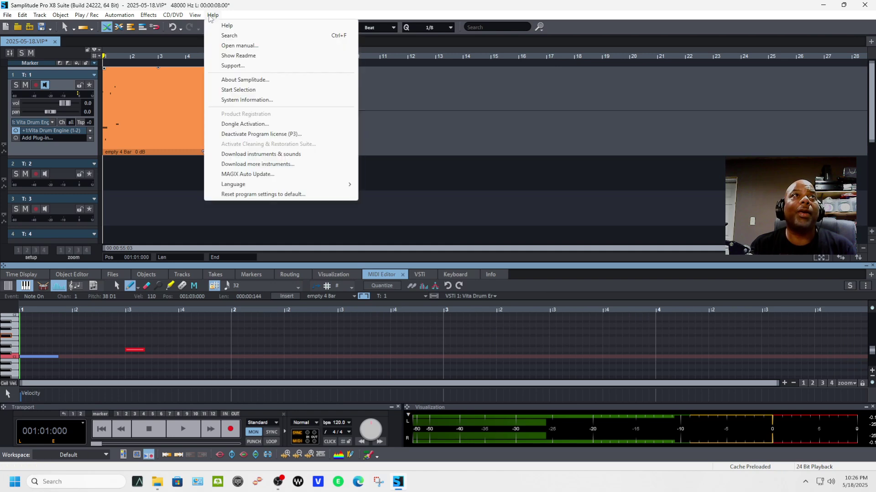
{"action": "left_click", "coordinate": [259, 91]}
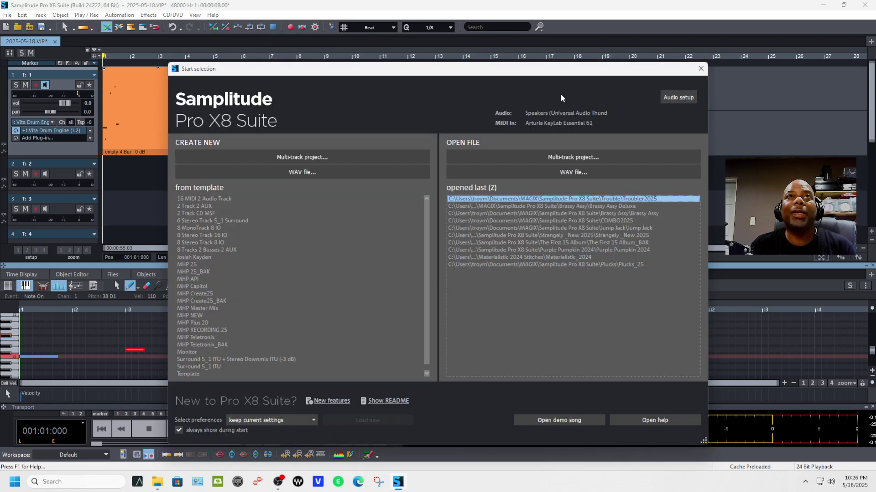
{"action": "left_click", "coordinate": [677, 98]}
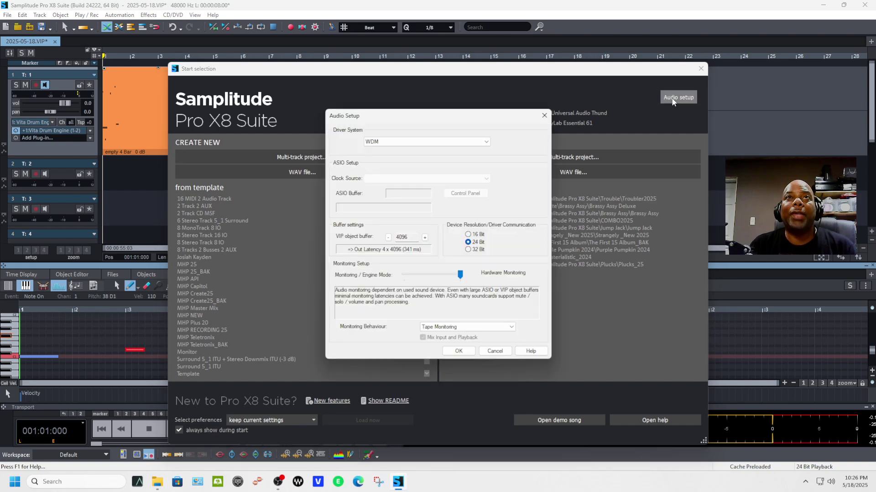
{"action": "left_click", "coordinate": [481, 144]}
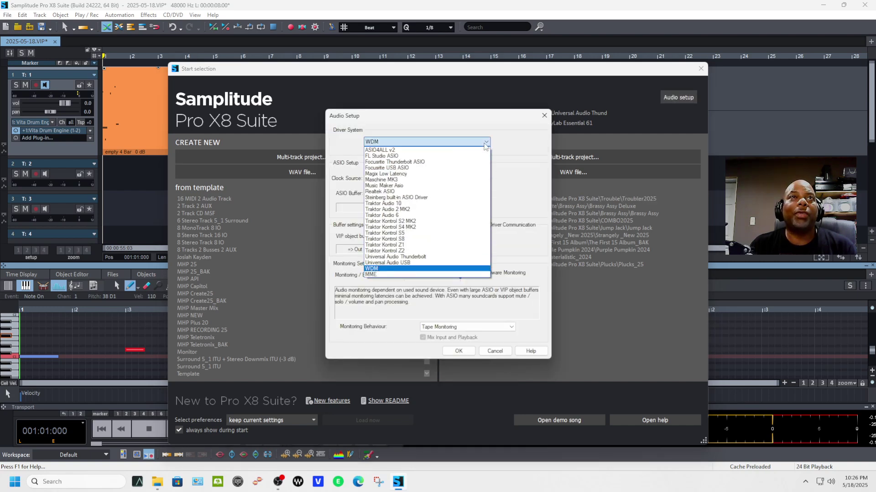
{"action": "left_click", "coordinate": [480, 155]}
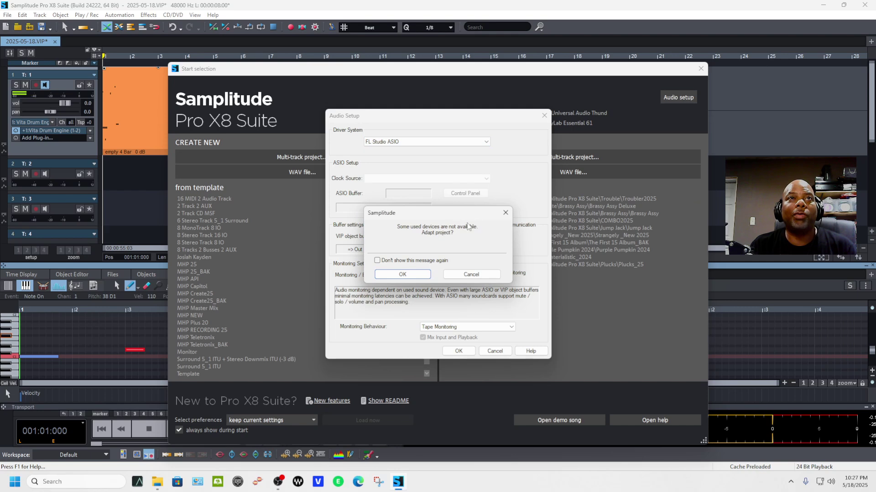
{"action": "left_click", "coordinate": [413, 275]}
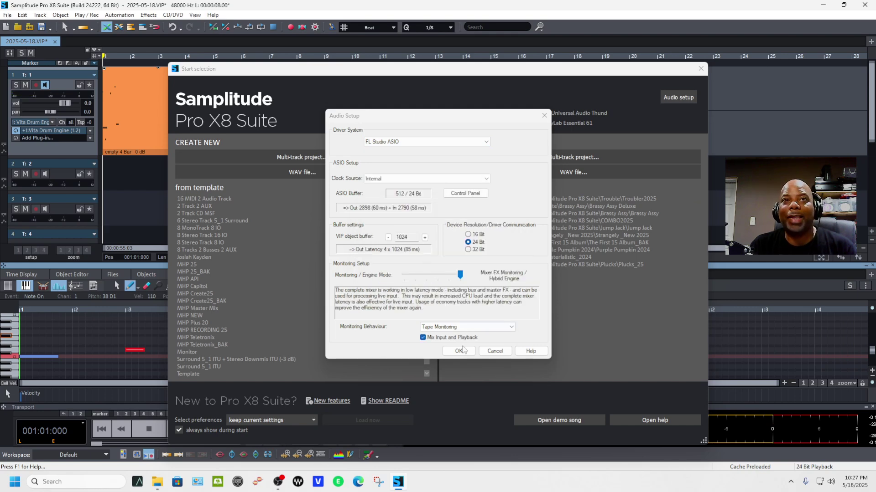
{"action": "left_click", "coordinate": [461, 351]}
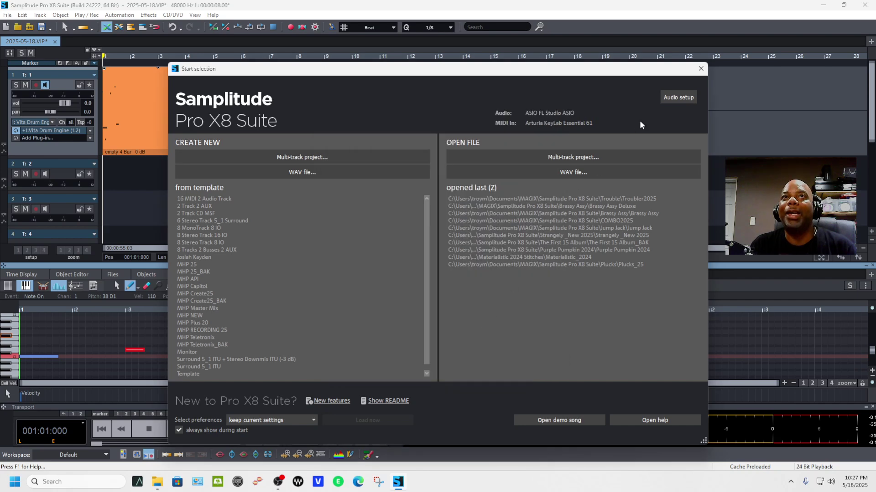
{"action": "left_click", "coordinate": [701, 68]}
{"action": "key", "text": "space"}
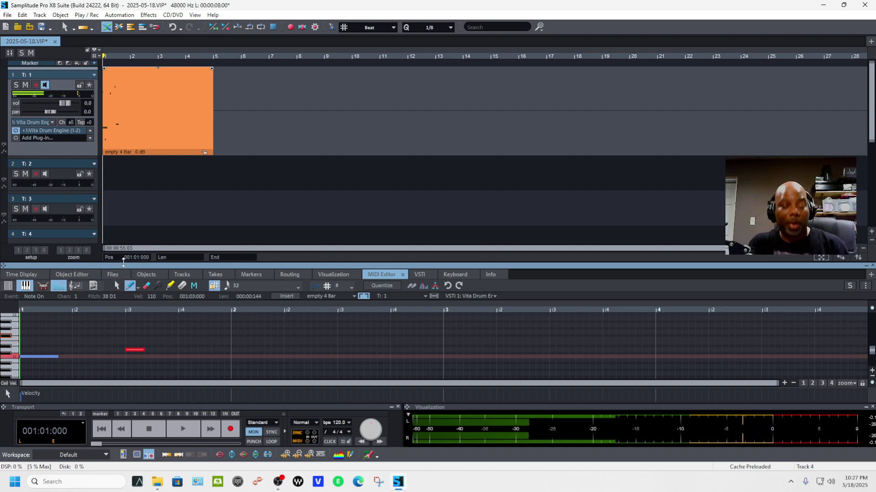
{"action": "left_click", "coordinate": [16, 349]}
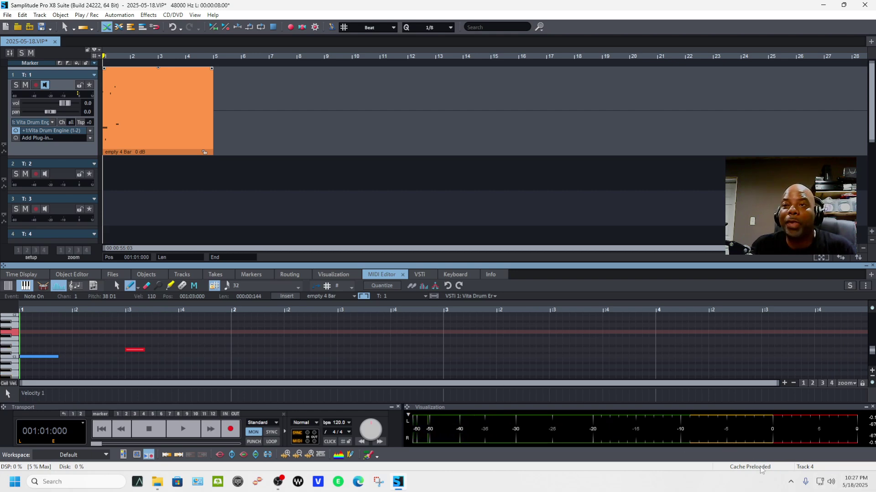
Open the Windows sound settings and check the volume mixer's output and input devices and app volumes
{"action": "left_click", "coordinate": [790, 482]}
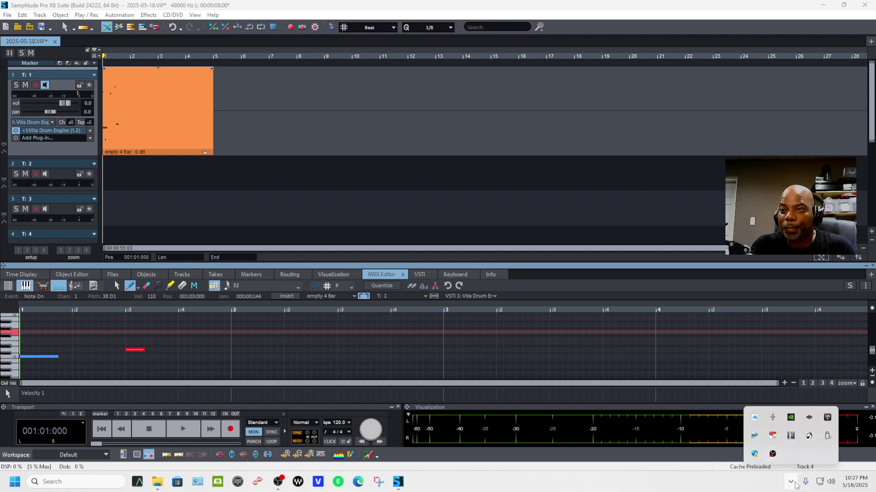
{"action": "right_click", "coordinate": [831, 484]}
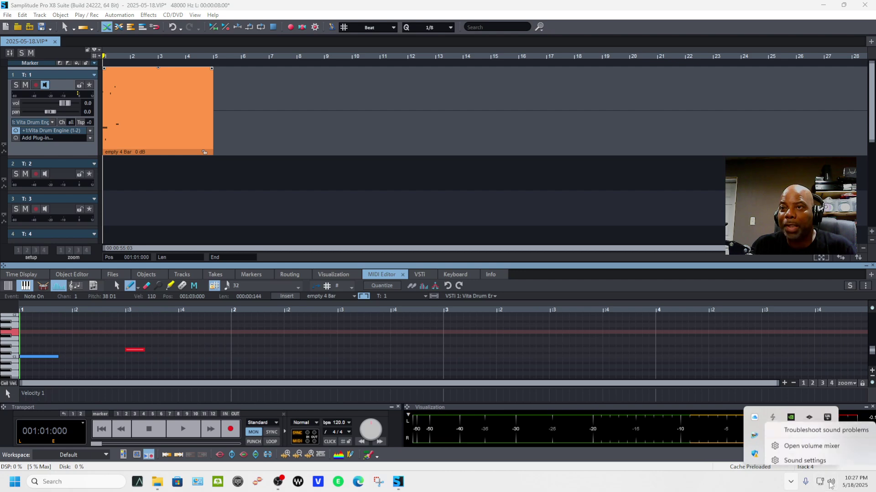
{"action": "left_click", "coordinate": [825, 463]}
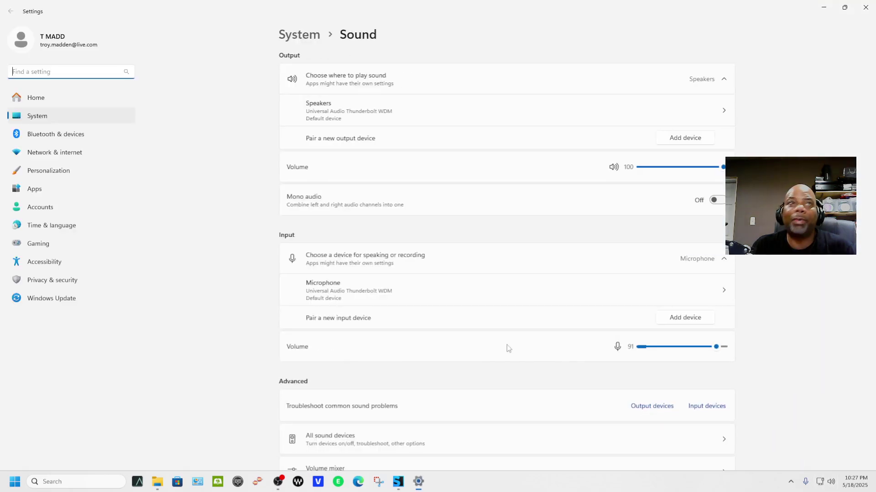
{"action": "scroll", "coordinate": [443, 359], "scroll_direction": "down", "scroll_amount": 4}
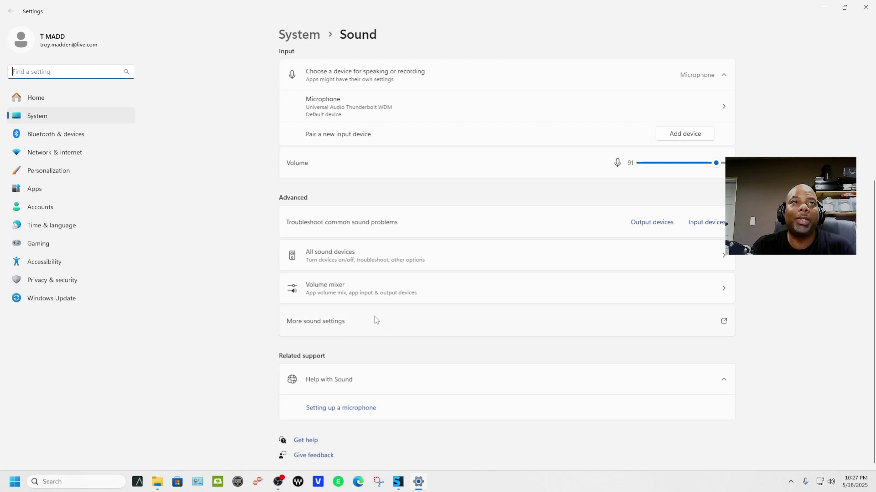
{"action": "left_click", "coordinate": [340, 289]}
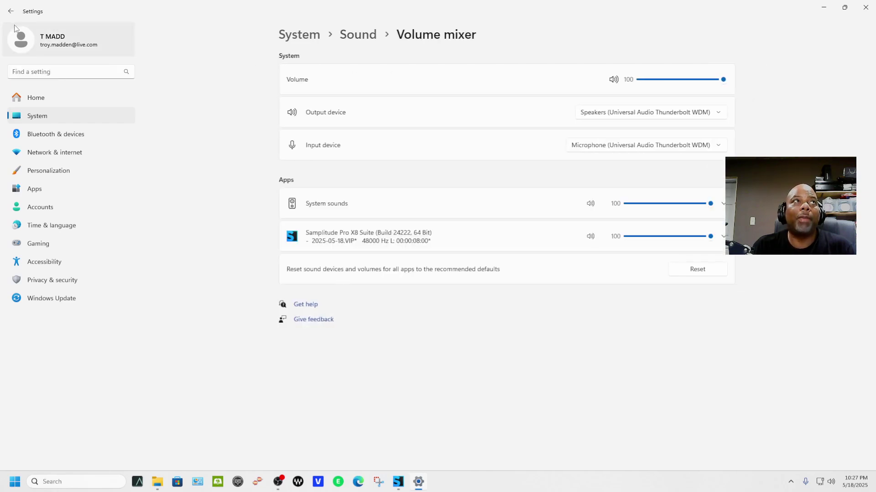
{"action": "left_click", "coordinate": [10, 11]}
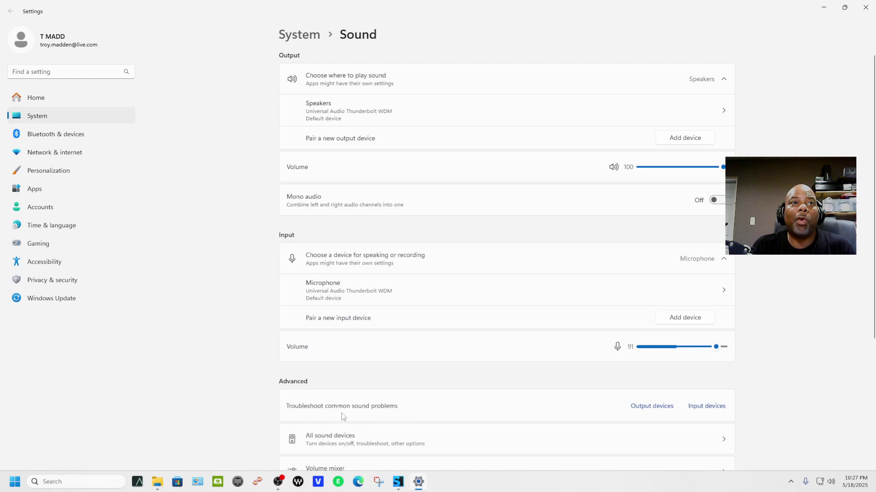
Examine the recording devices, system sounds and playback devices in the additional Windows sound settings, then close them without changes and return to Samplitude
{"action": "scroll", "coordinate": [343, 418], "scroll_direction": "down", "scroll_amount": 4}
{"action": "left_click", "coordinate": [338, 321]}
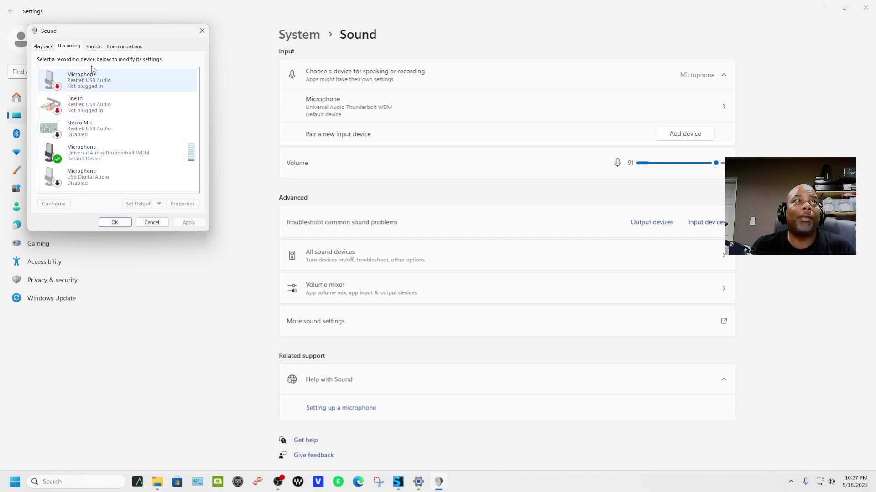
{"action": "left_click", "coordinate": [95, 46]}
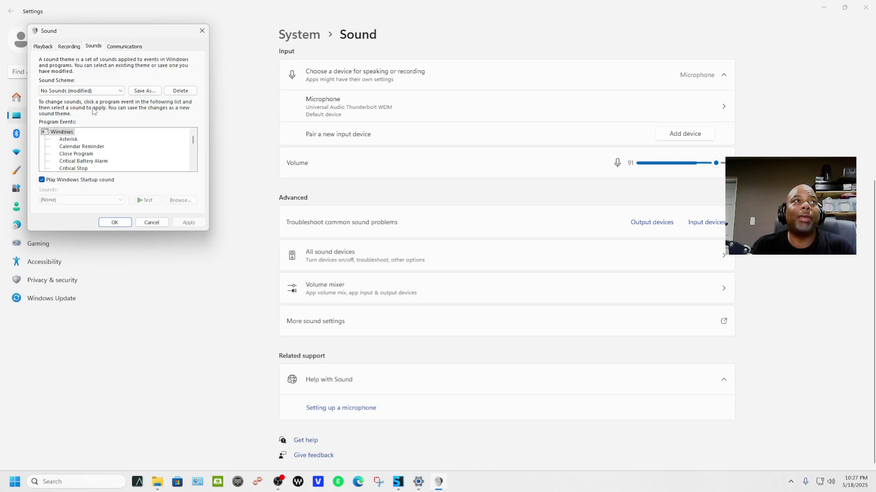
{"action": "left_click", "coordinate": [46, 47]}
{"action": "scroll", "coordinate": [176, 155], "scroll_direction": "down", "scroll_amount": 3}
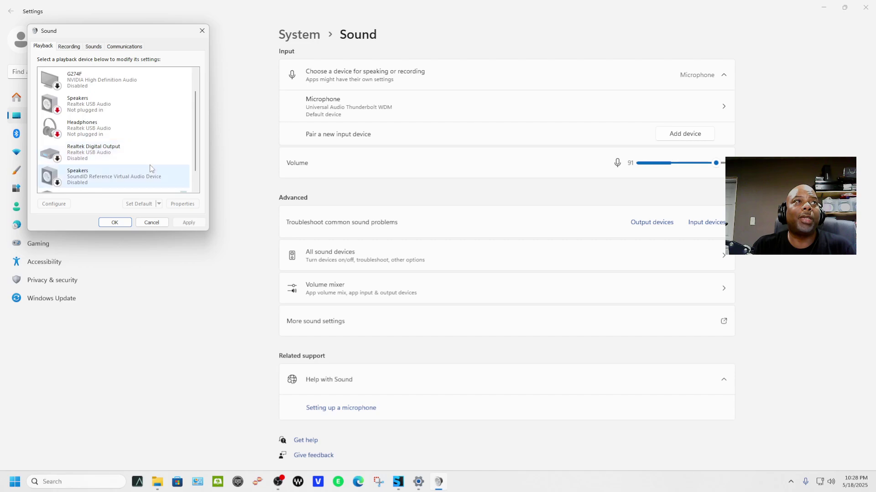
{"action": "scroll", "coordinate": [118, 160], "scroll_direction": "down", "scroll_amount": 1}
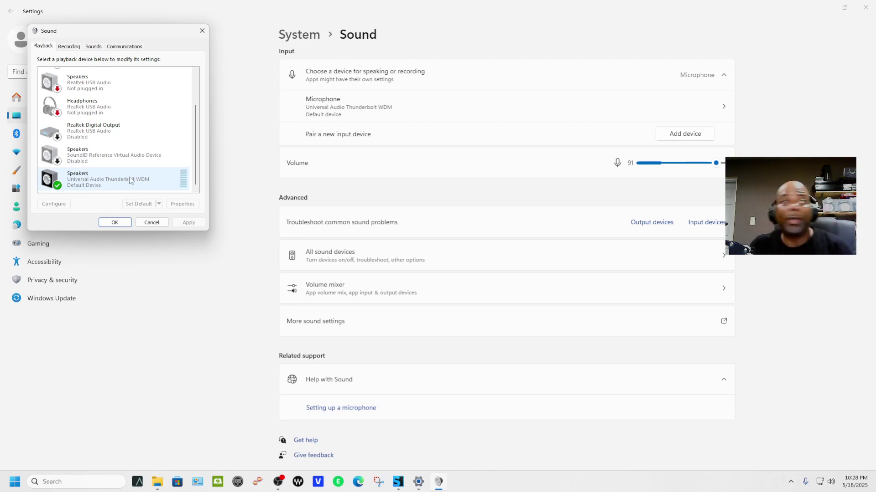
{"action": "left_click", "coordinate": [159, 224]}
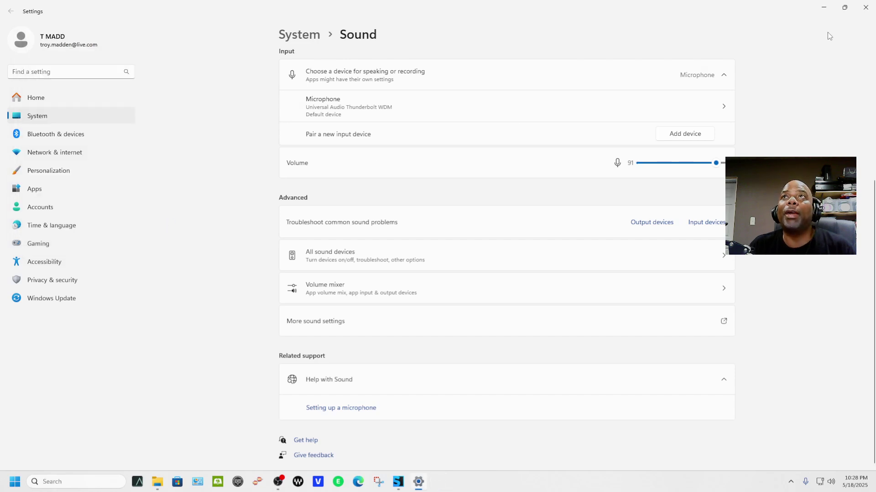
{"action": "left_click", "coordinate": [865, 8]}
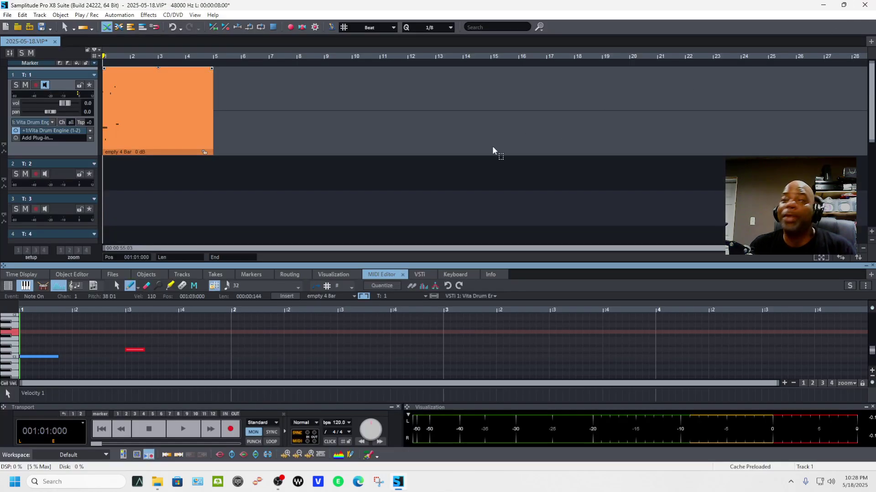